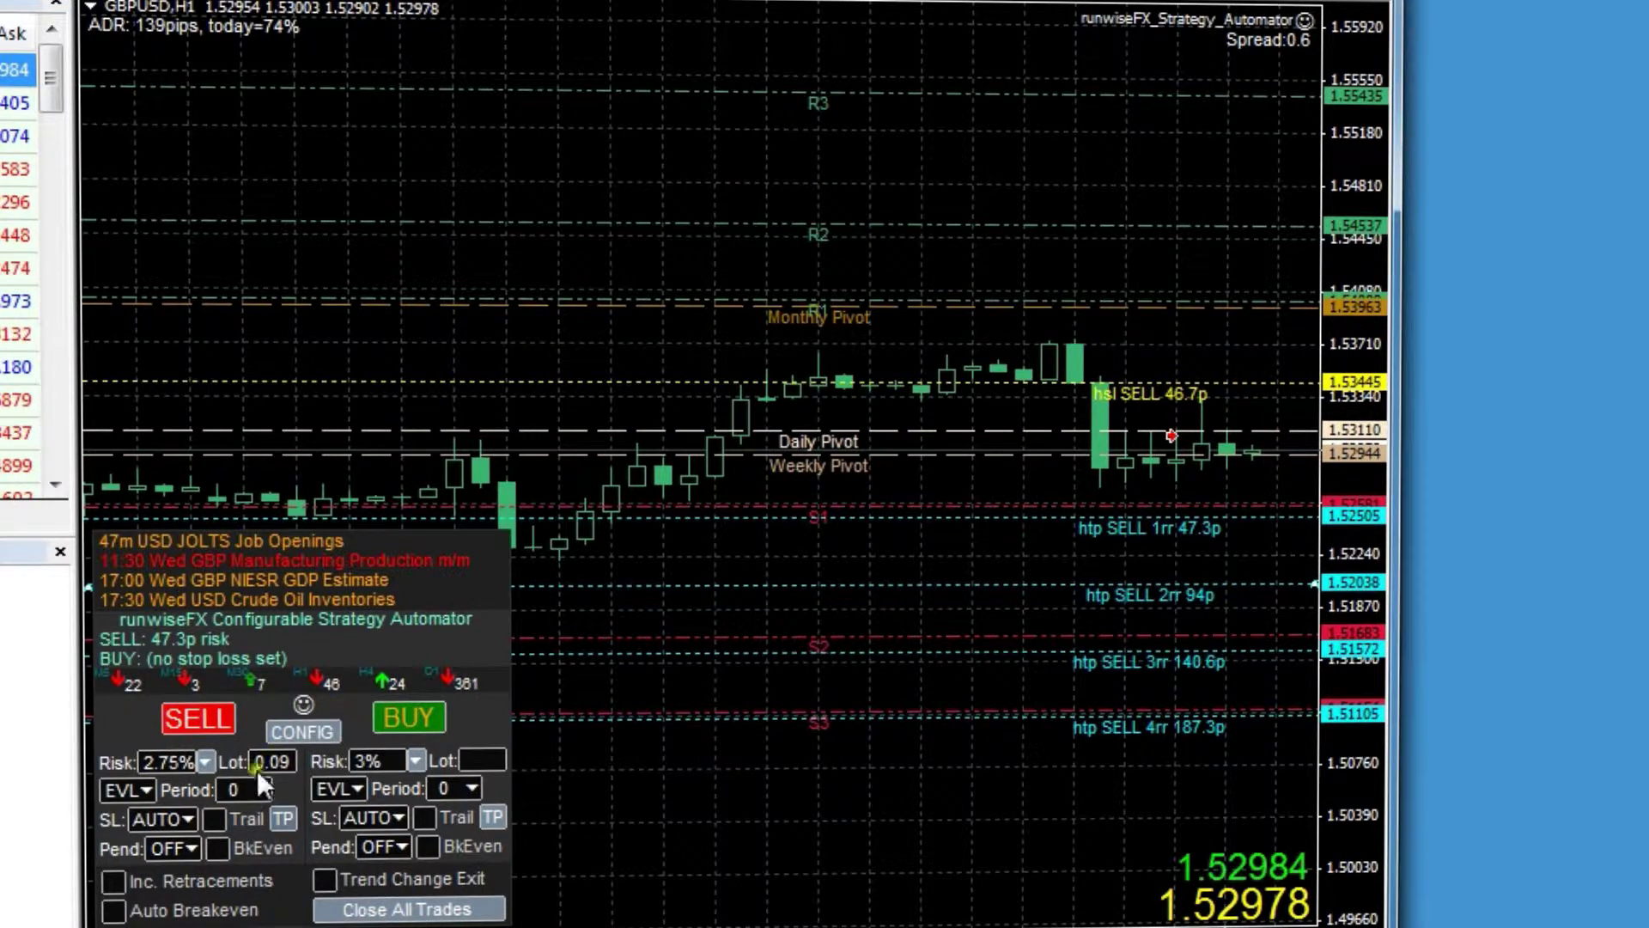
- Switch the sell stop loss to manual and raise its line to about 1.5359
left_click(188, 821)
left_click(221, 340)
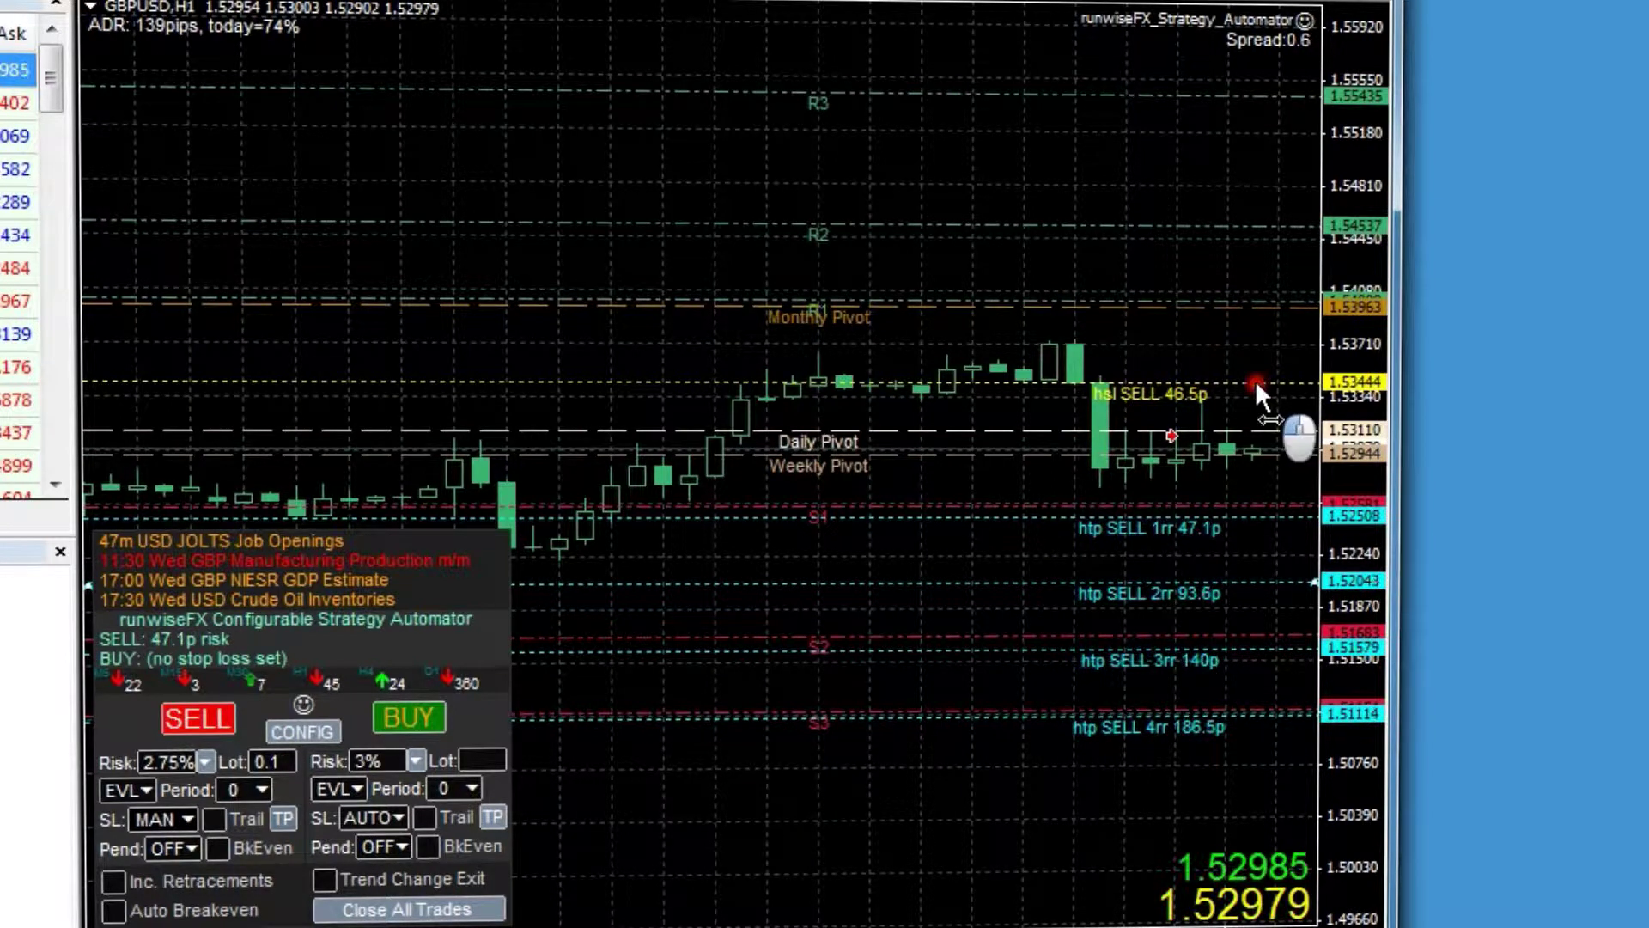
left_click_drag(1255, 380, 1191, 360)
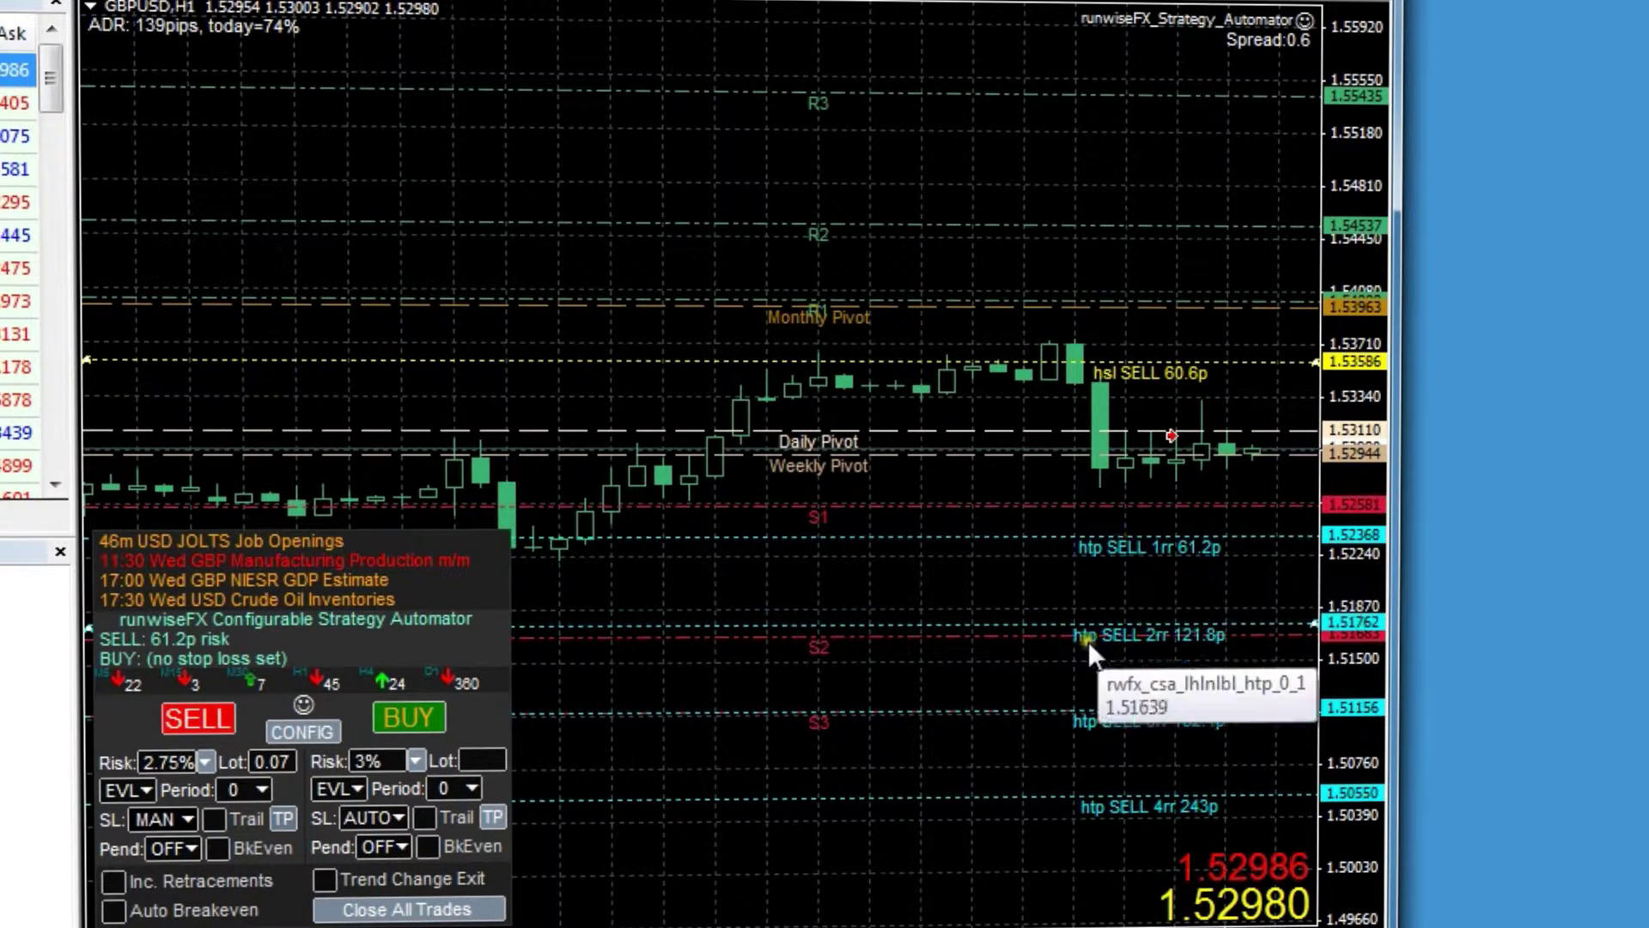
- In the hidden take-profit levels, set Level 1 SL to Raise and Level 2 SL to Trail
left_click(284, 818)
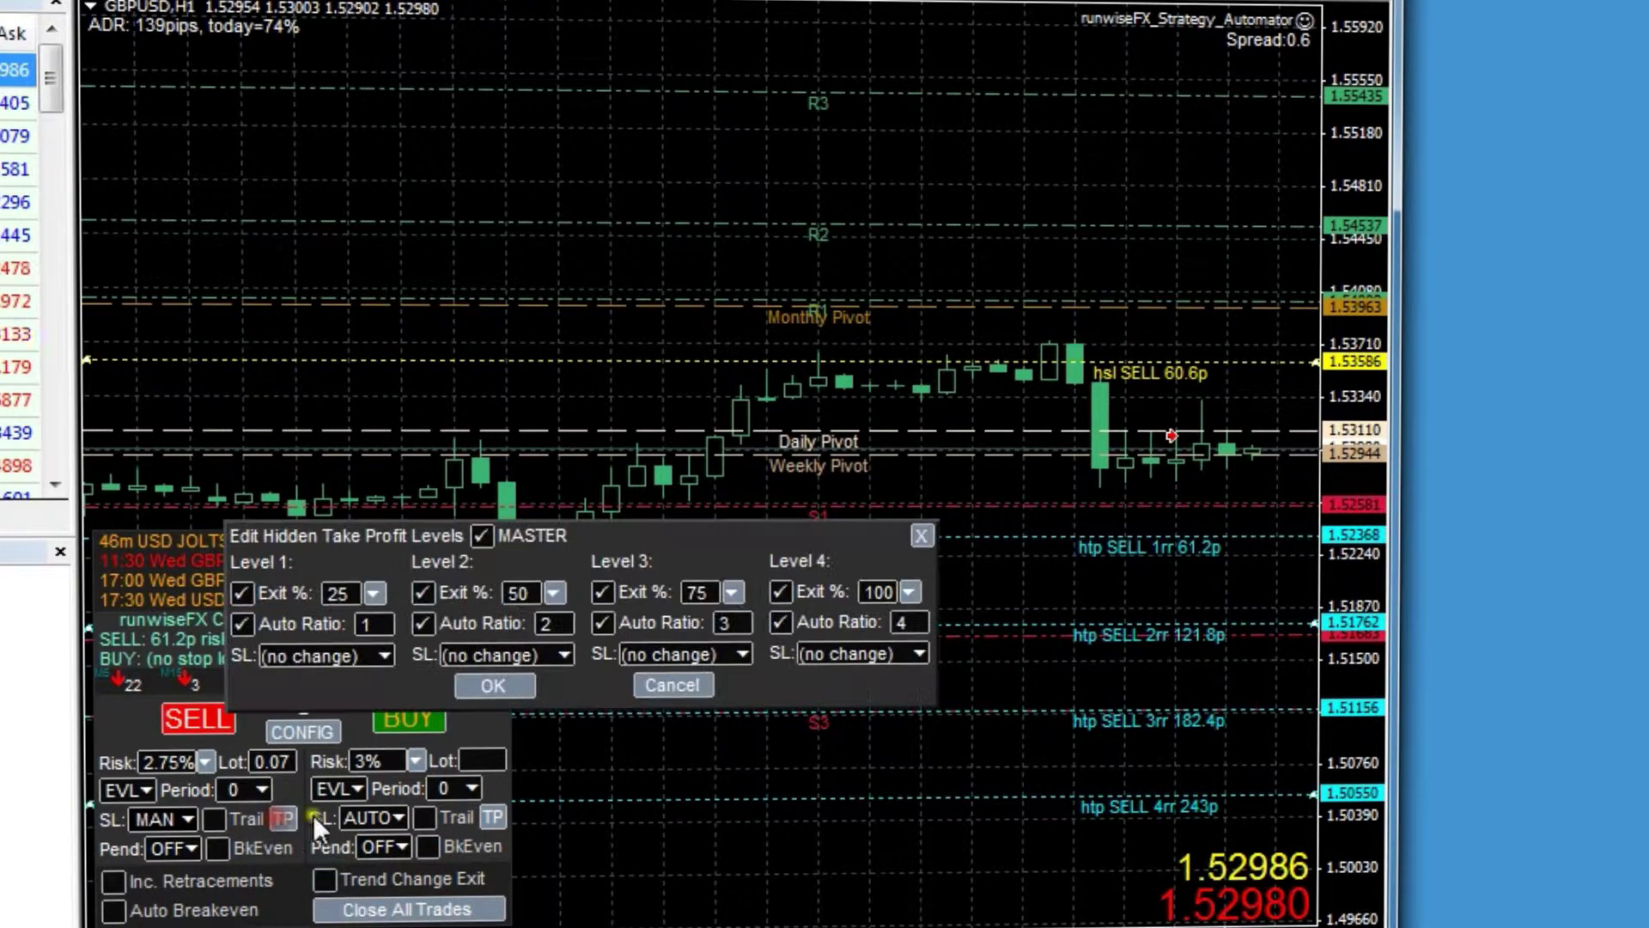
left_click(382, 656)
left_click(343, 556)
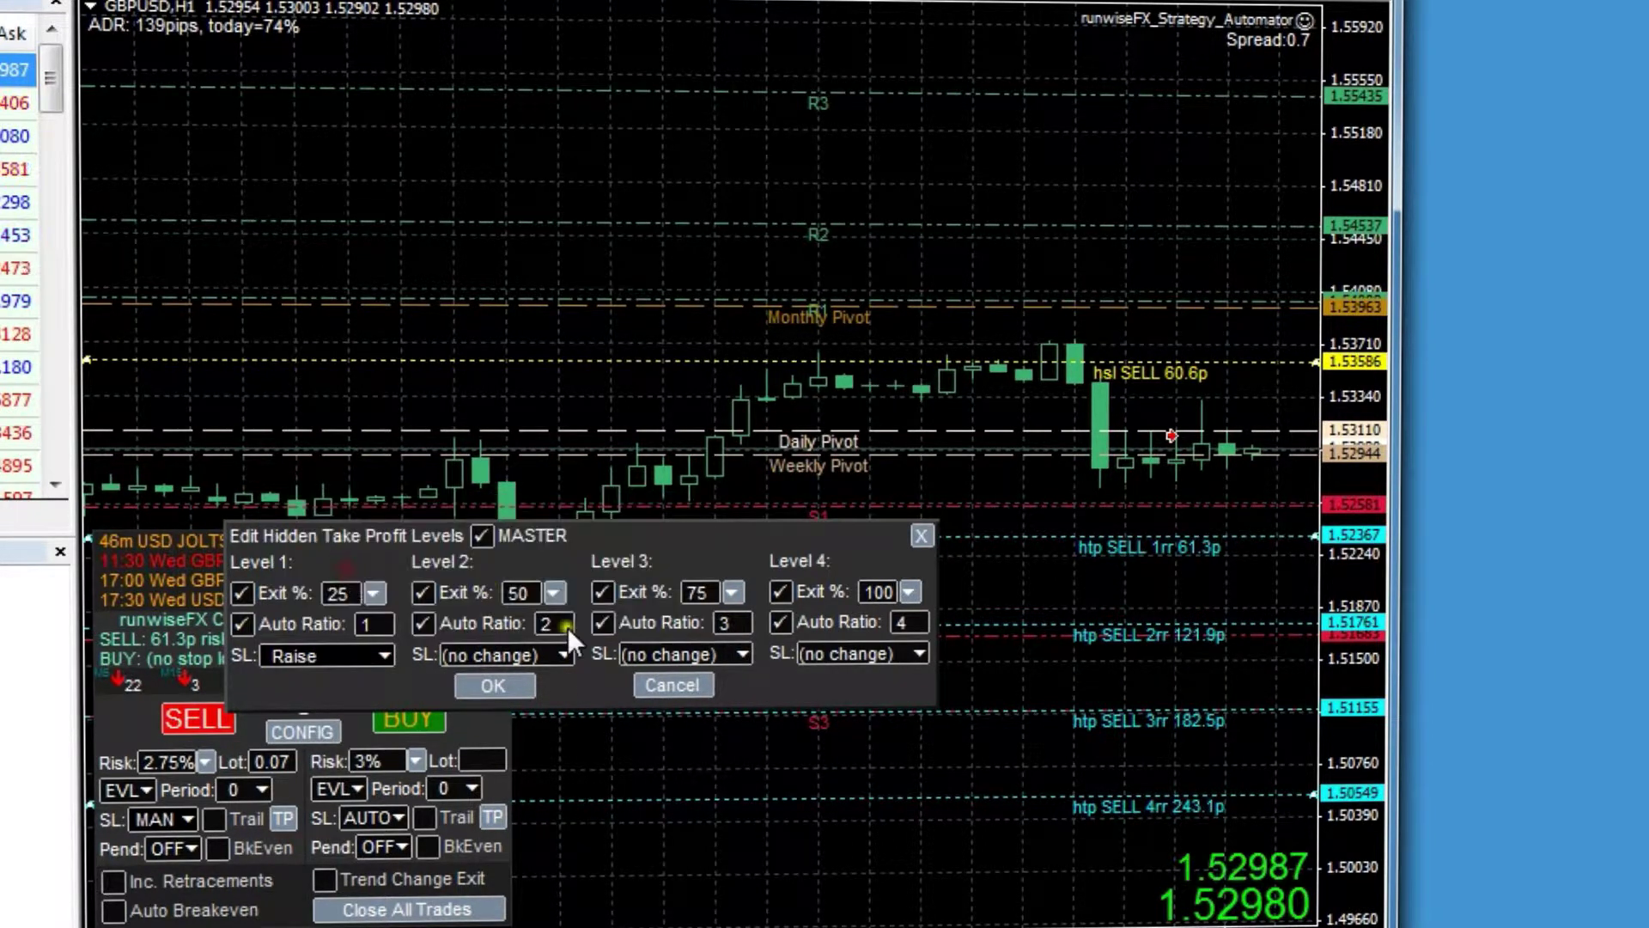
left_click(564, 654)
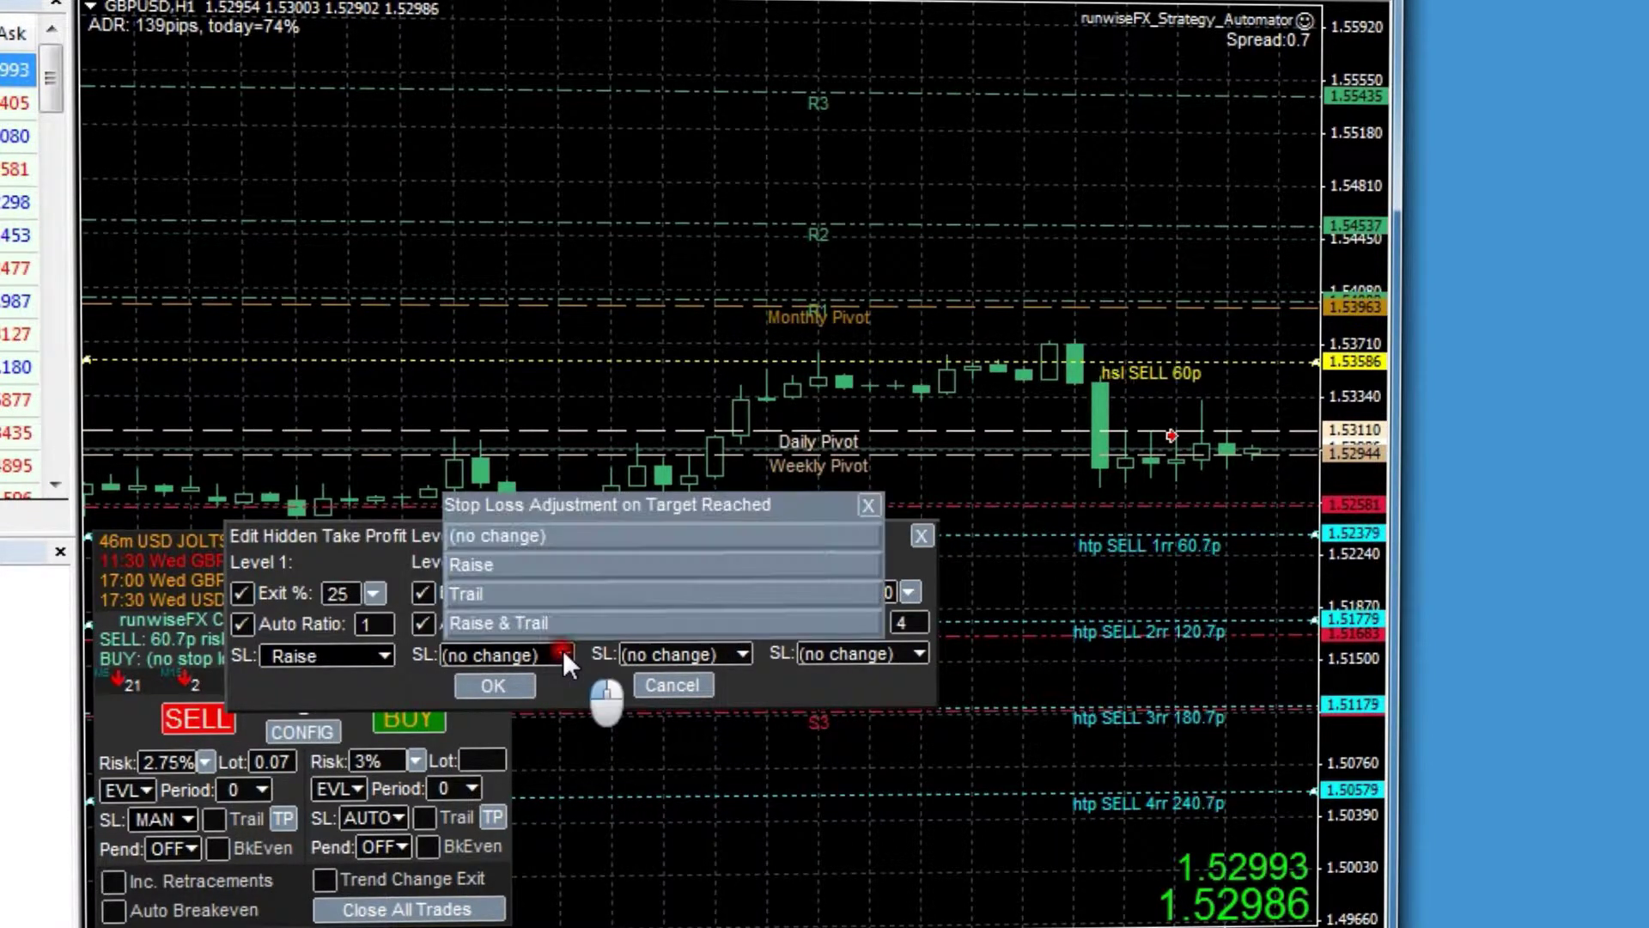
left_click(540, 597)
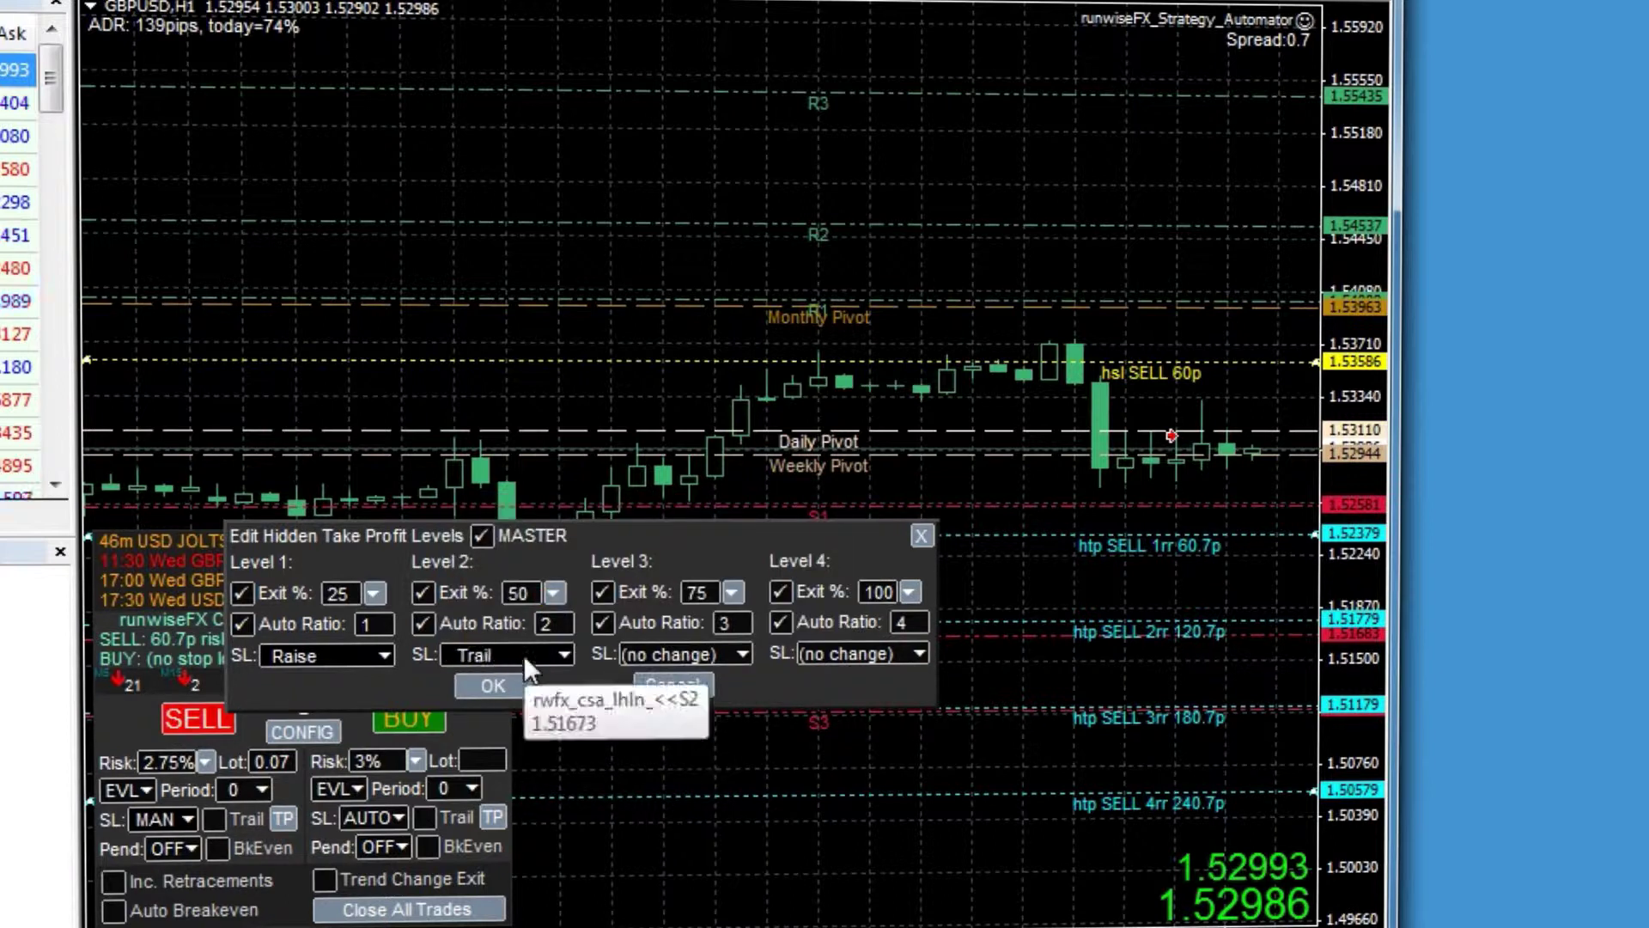
left_click(665, 685)
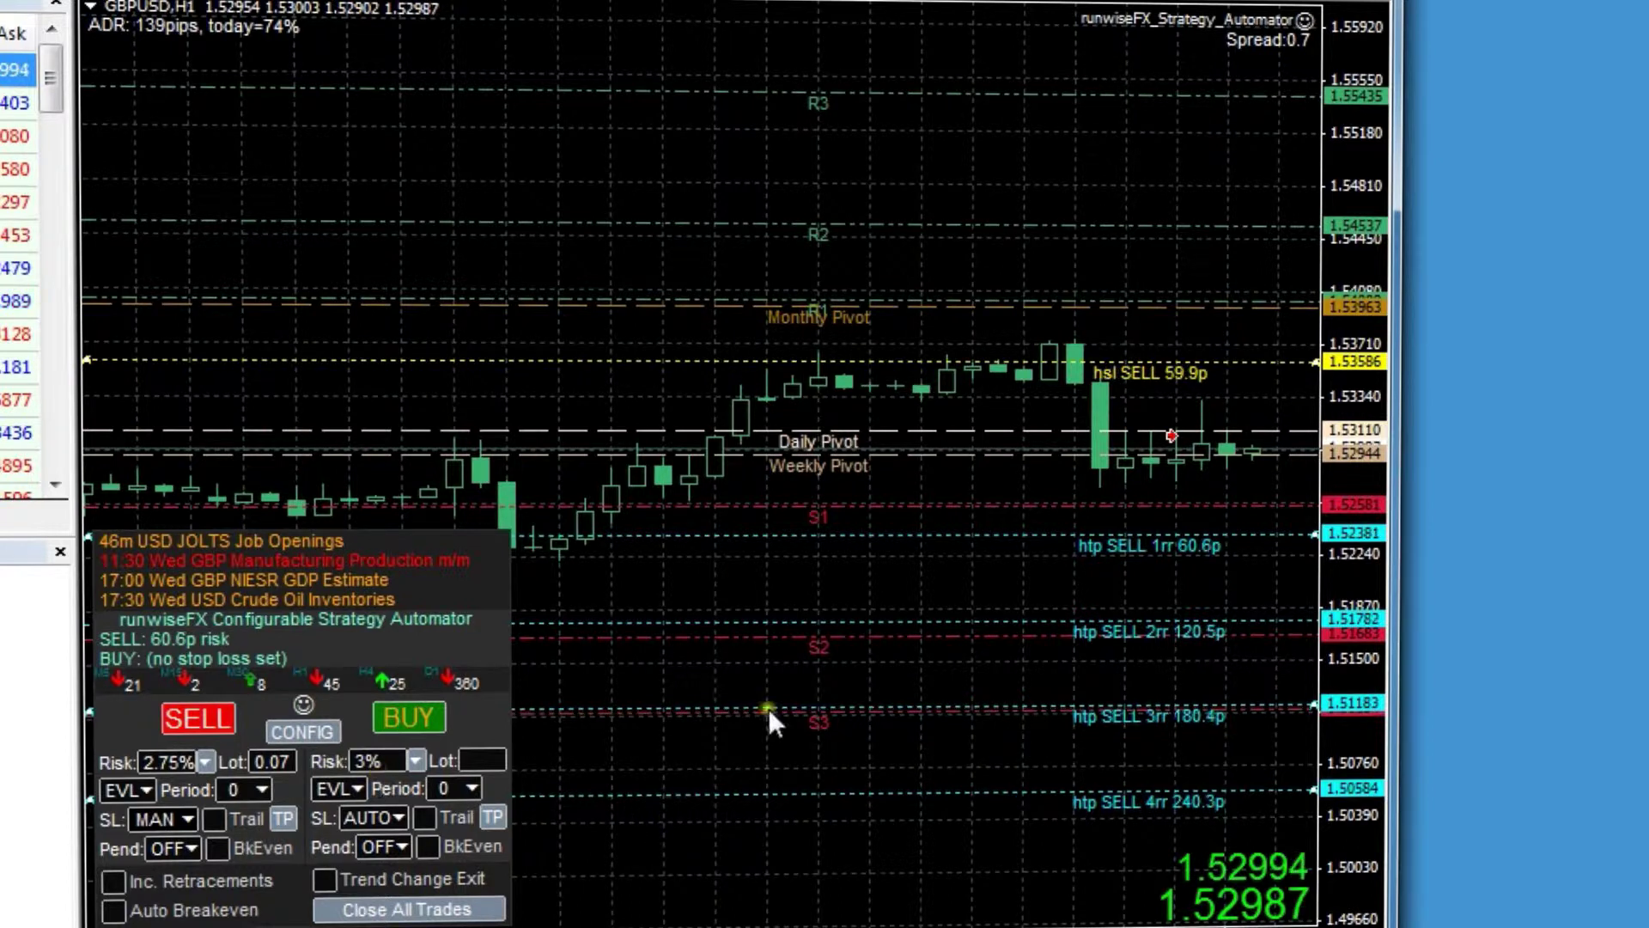
- Set sell risk to 3.33%, pending mode to TRD, and place the sell stop line near 1.5203
left_click(205, 762)
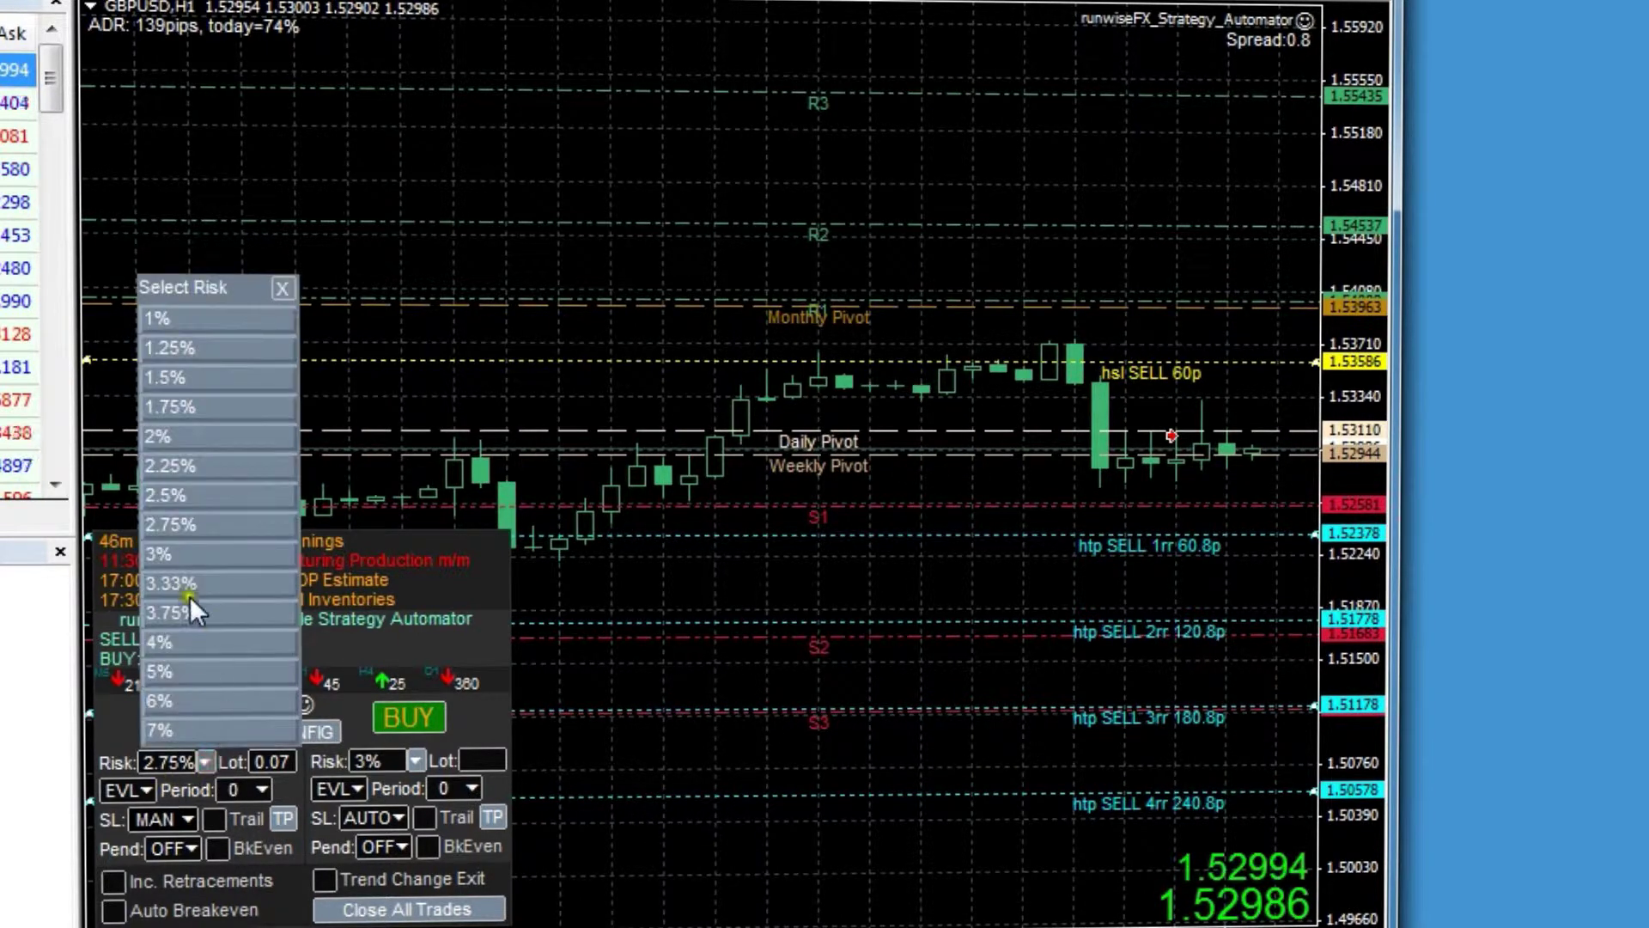
left_click(188, 571)
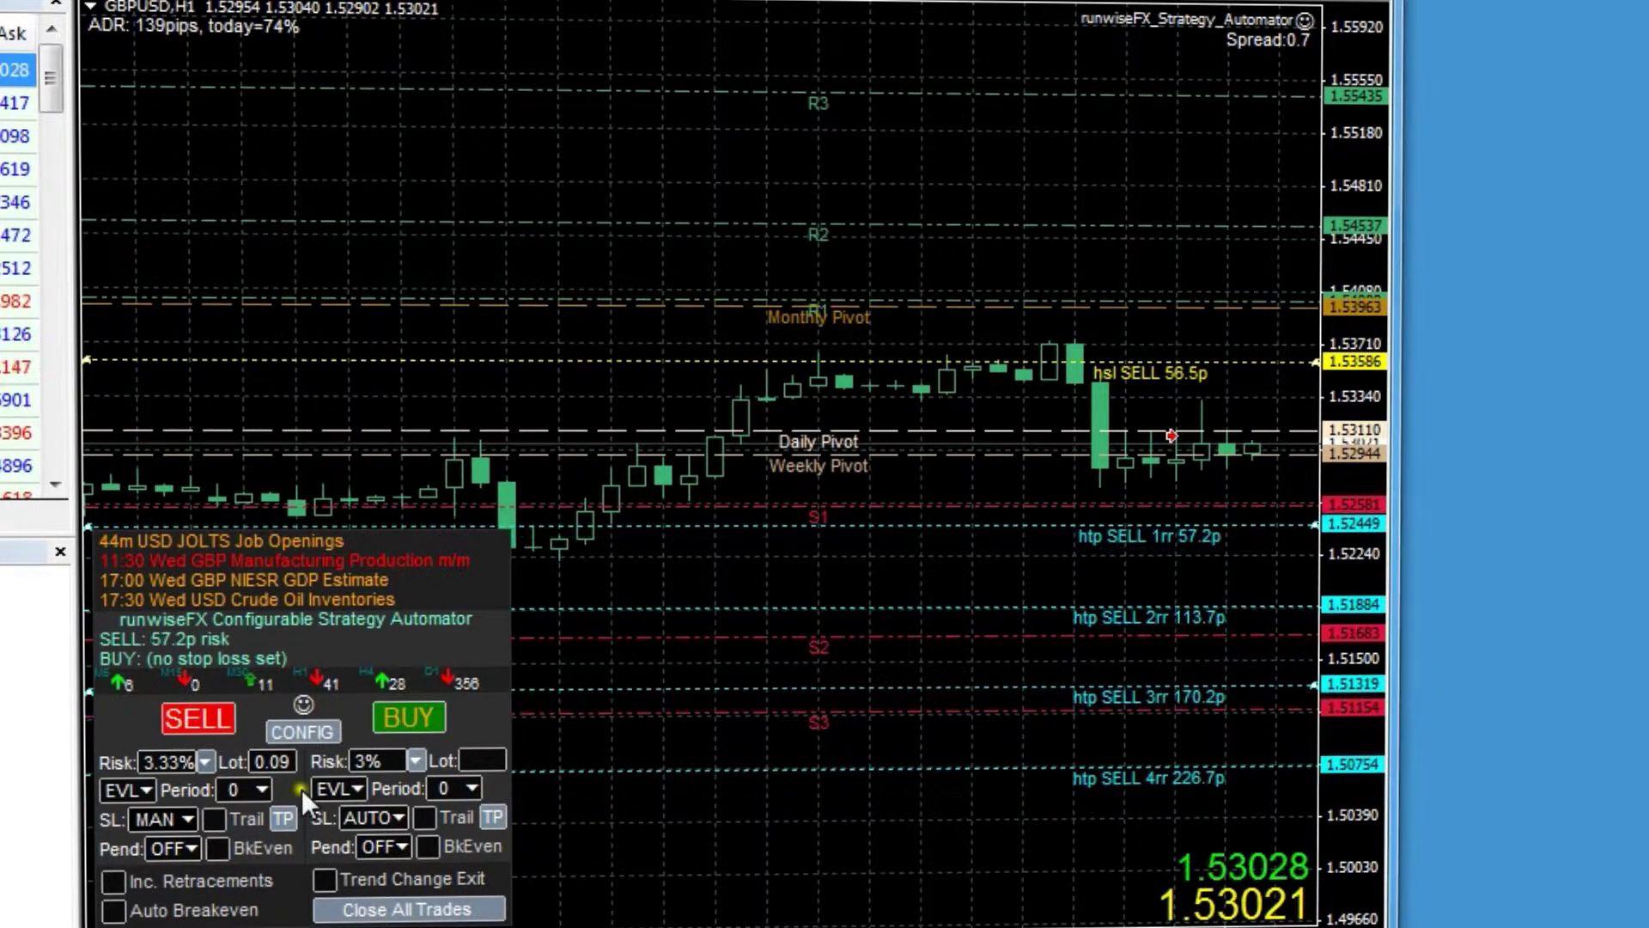
left_click(188, 850)
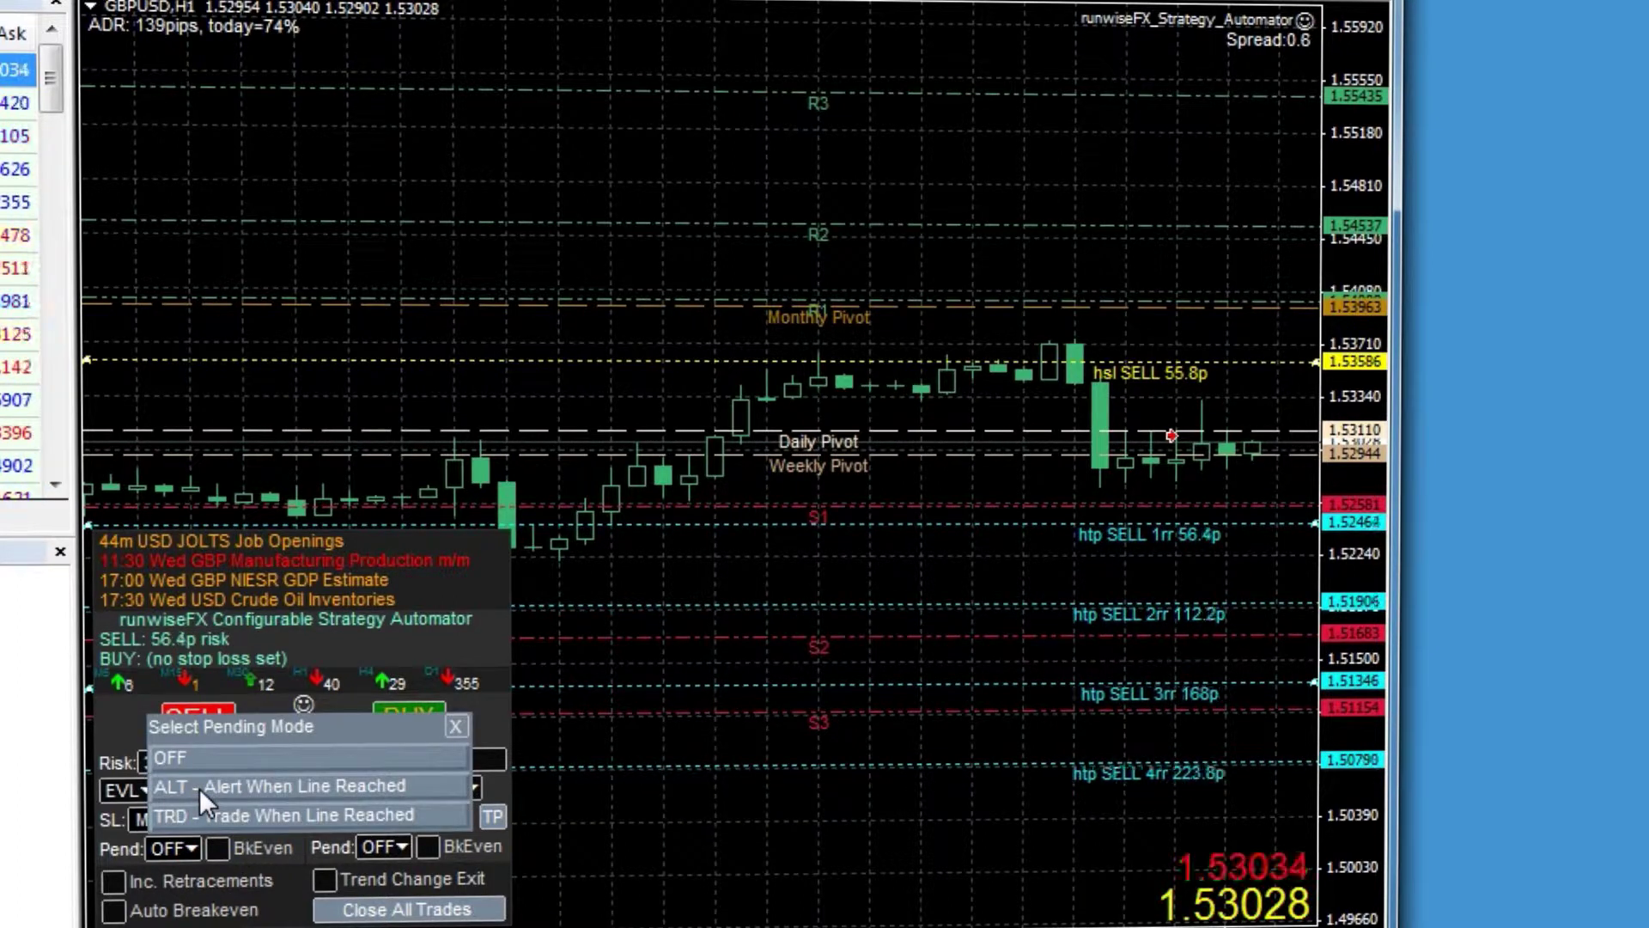
left_click(224, 816)
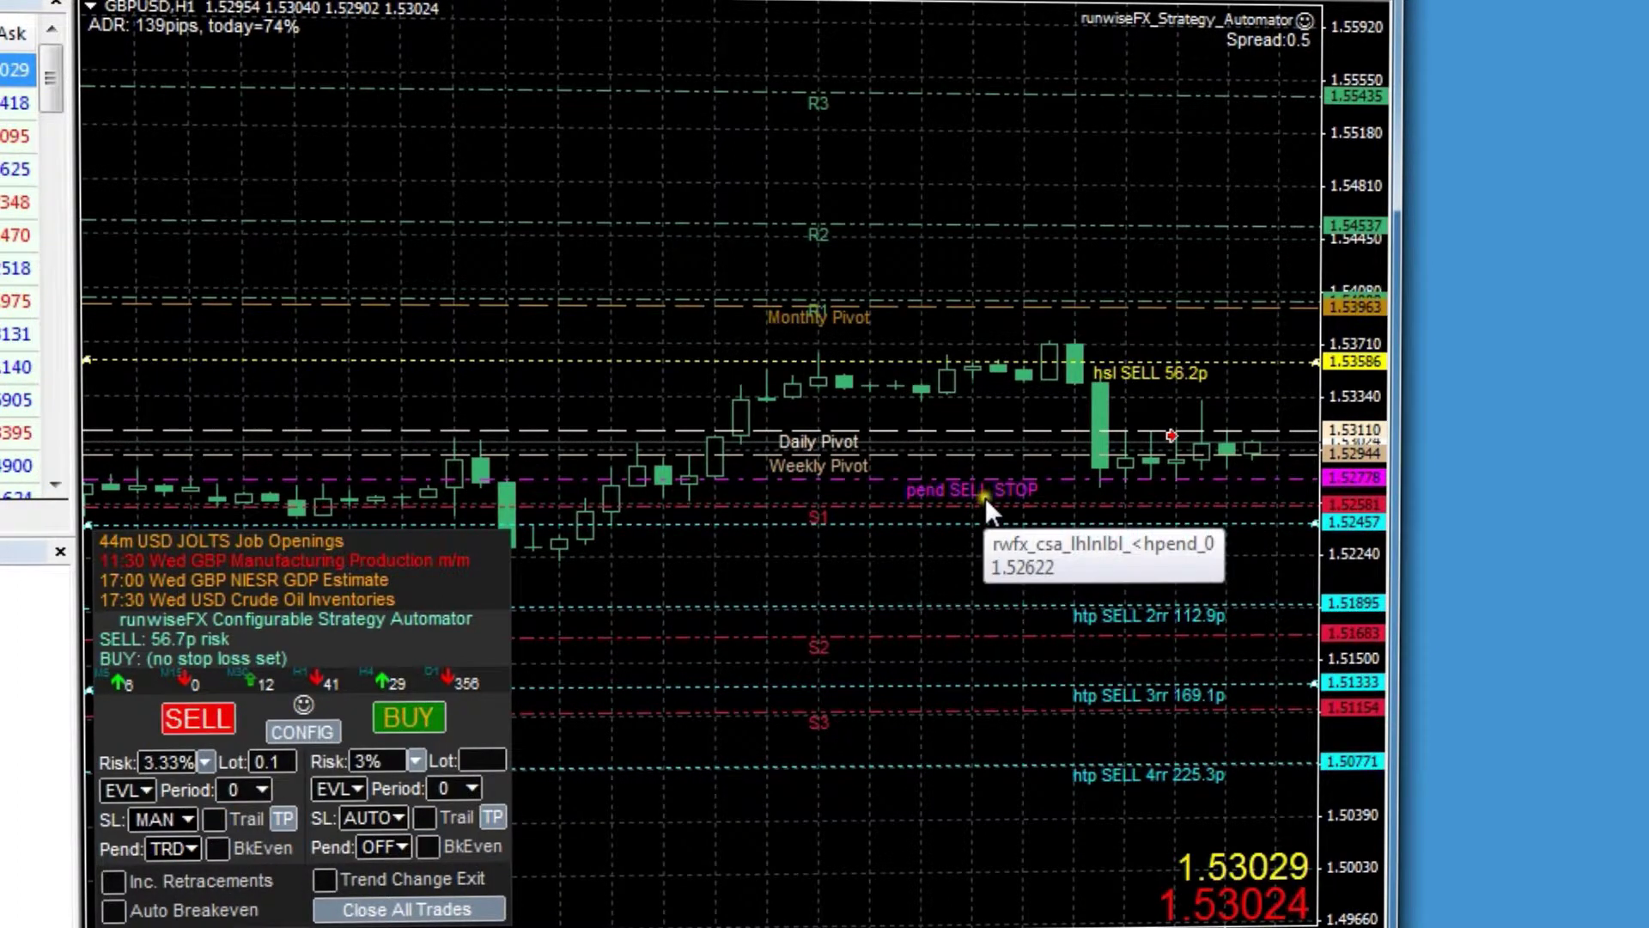
left_click_drag(1019, 478, 982, 585)
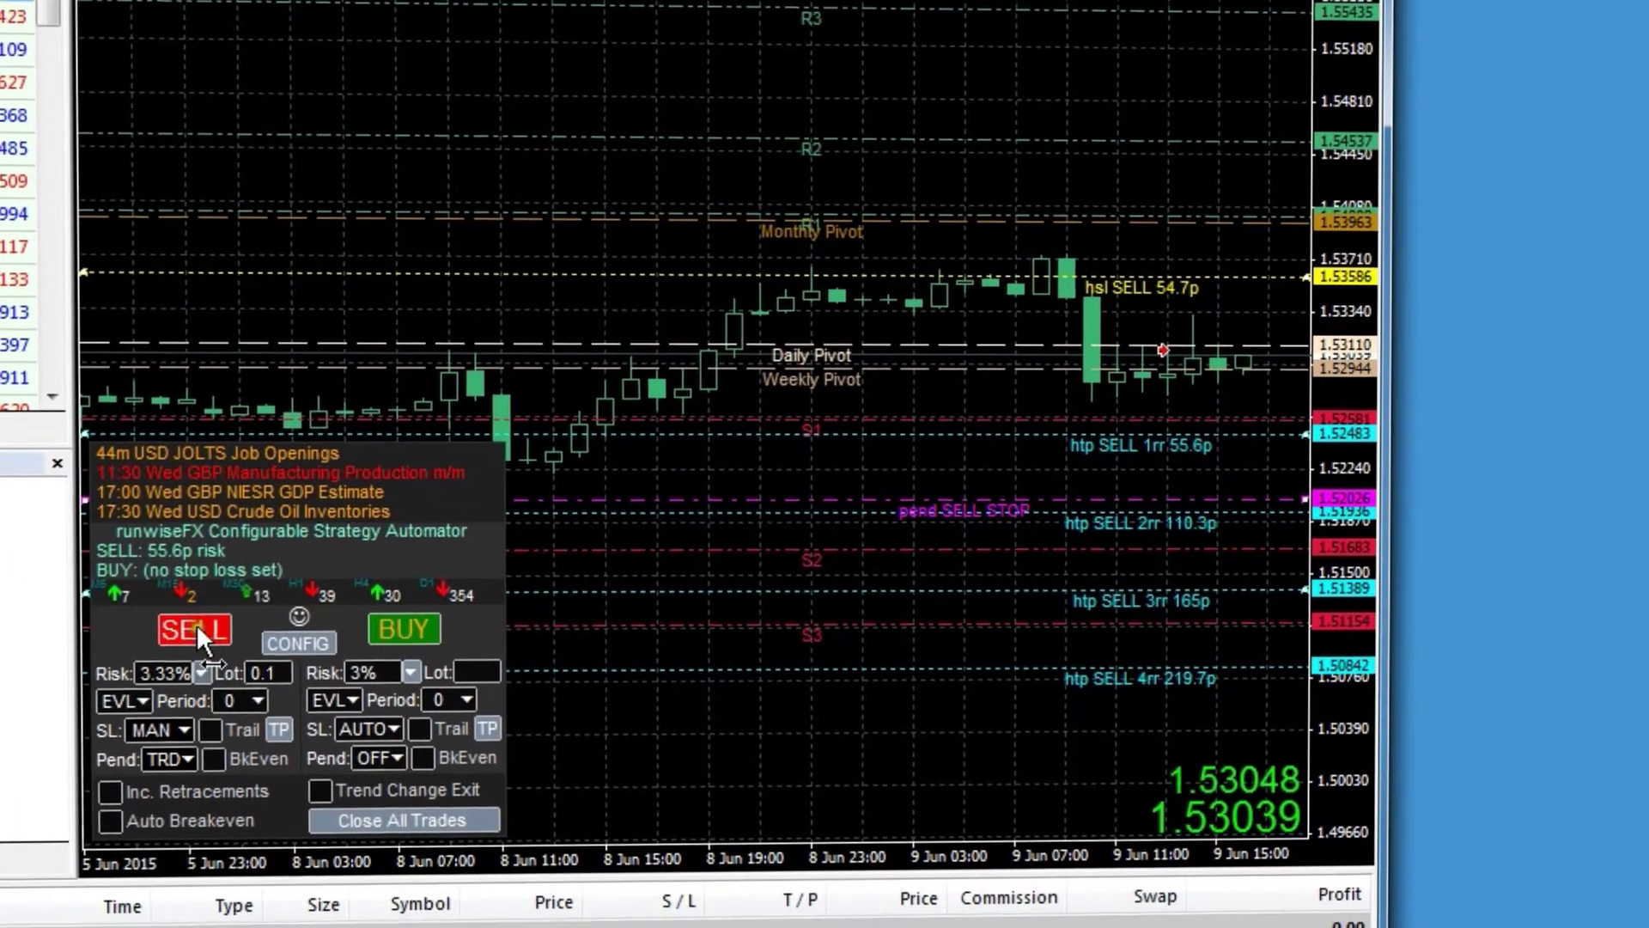
- Sell 0.10 lots of GBPUSD, add a TRD pending scale-in line, then close 100% of the trade
left_click(198, 718)
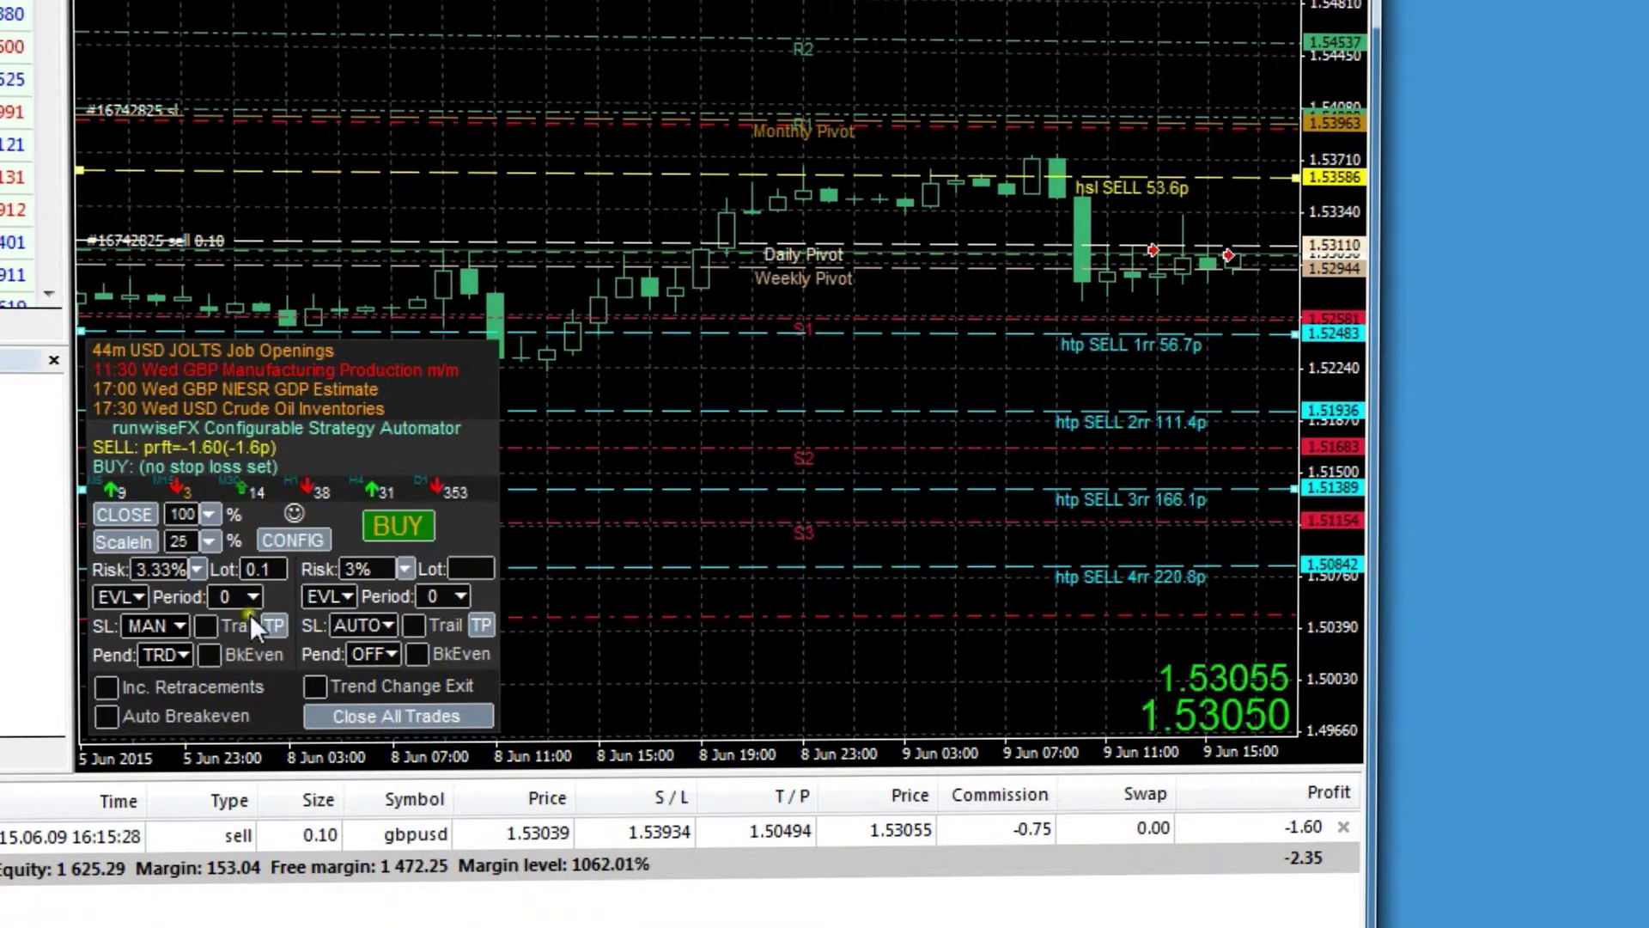
left_click(183, 662)
left_click(192, 567)
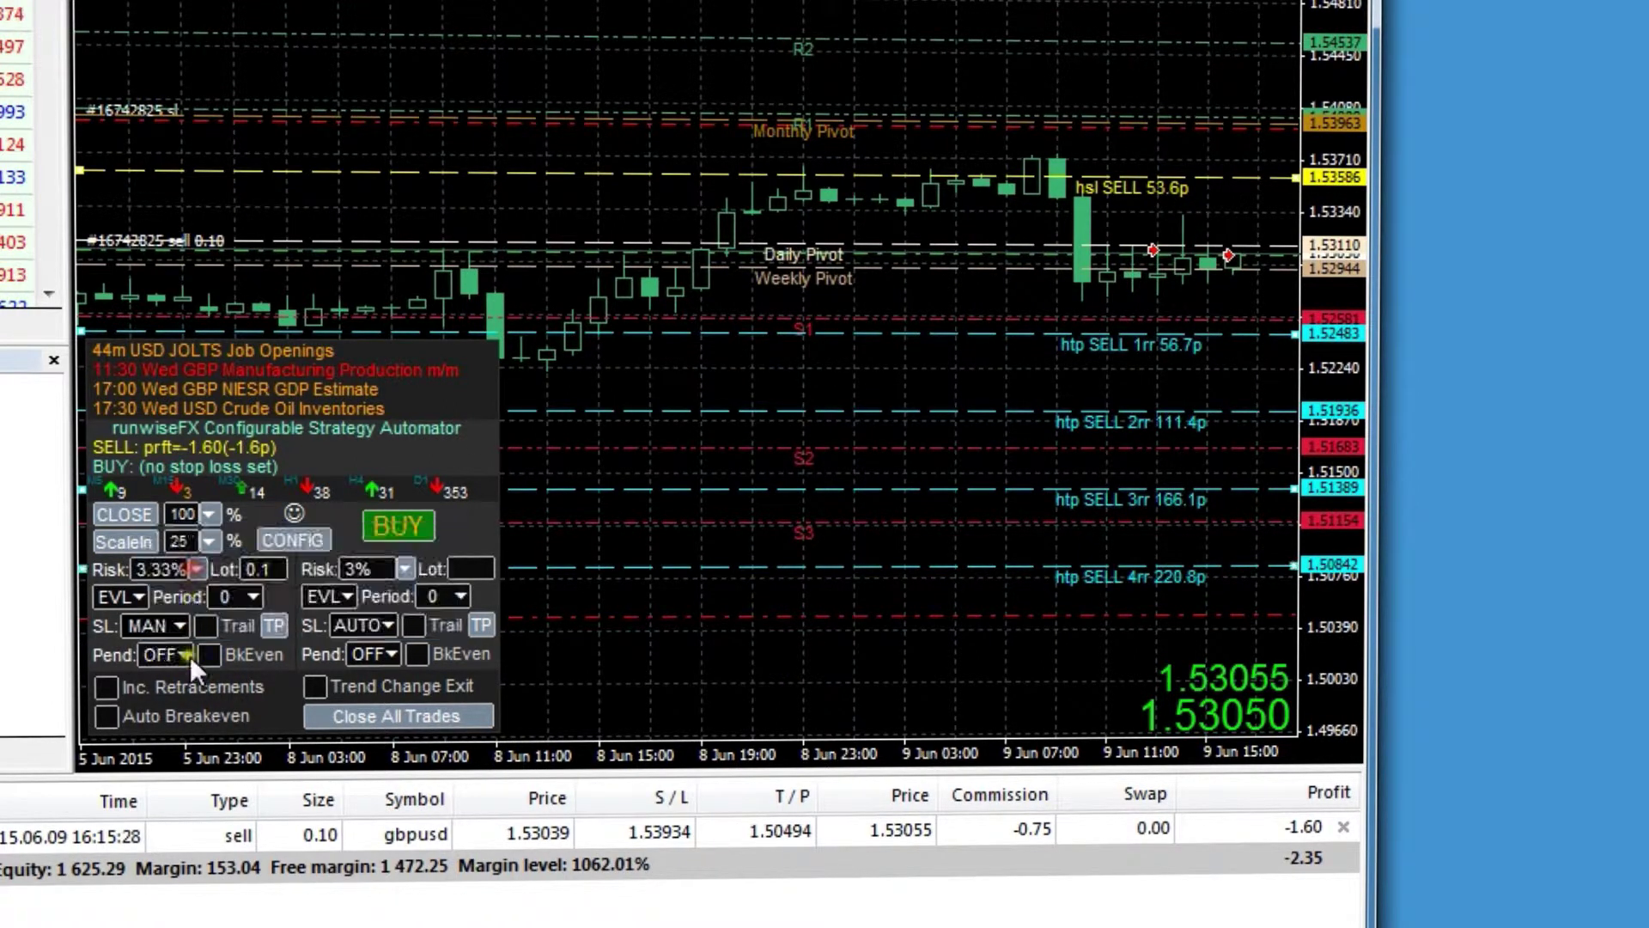
left_click(188, 658)
left_click(189, 627)
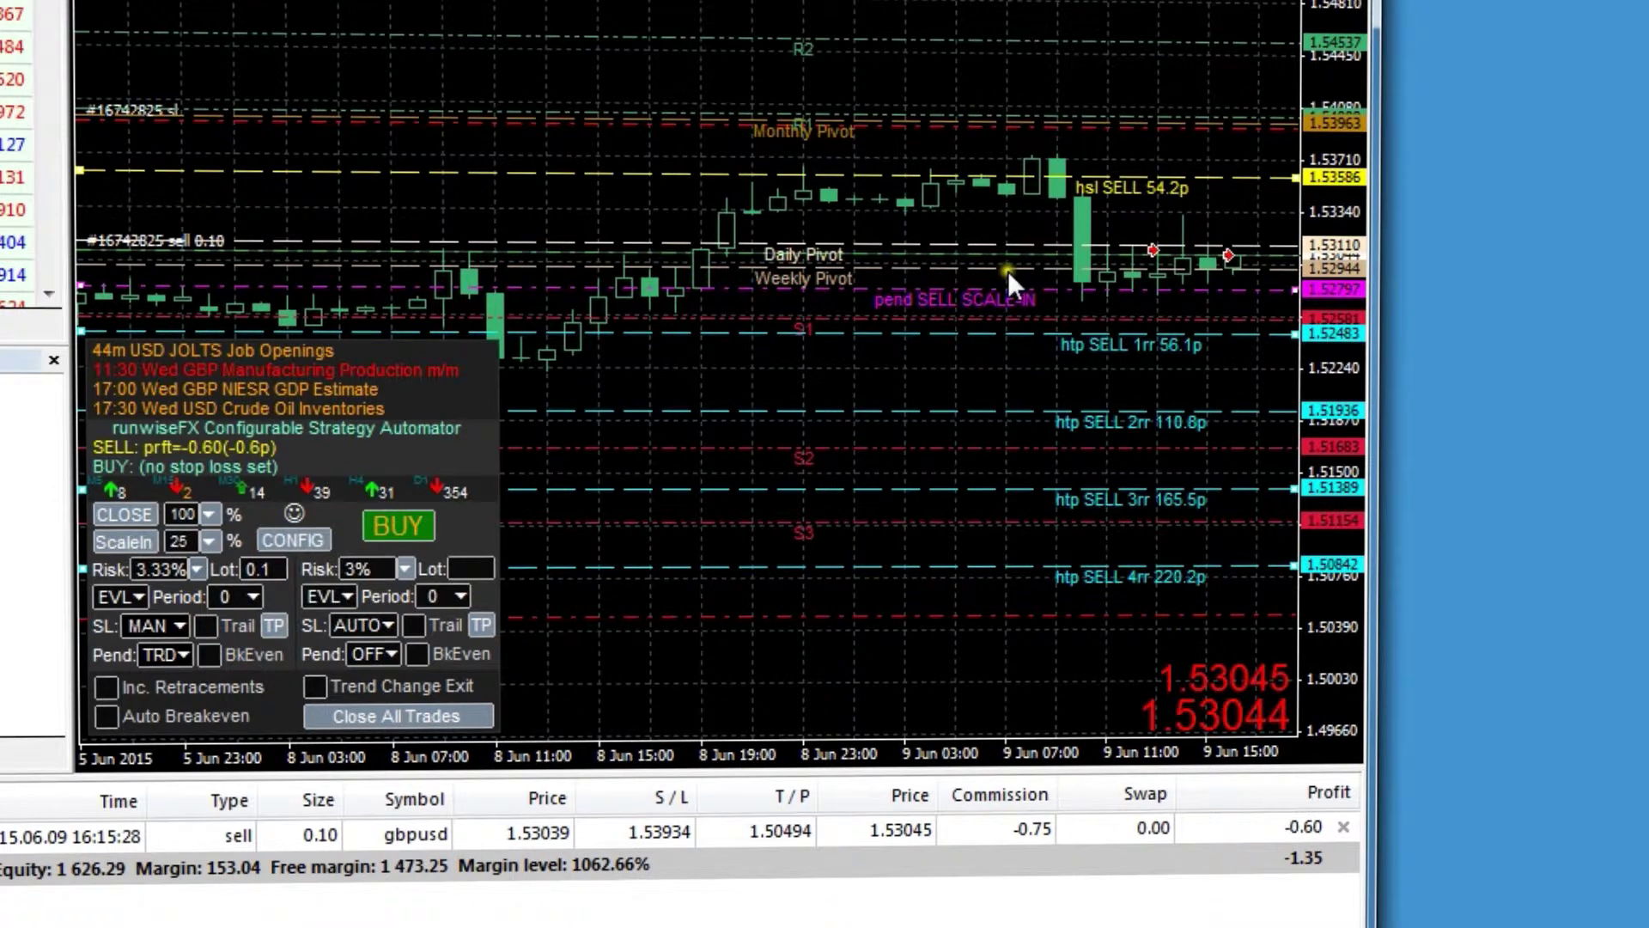
left_click_drag(1008, 290, 1007, 304)
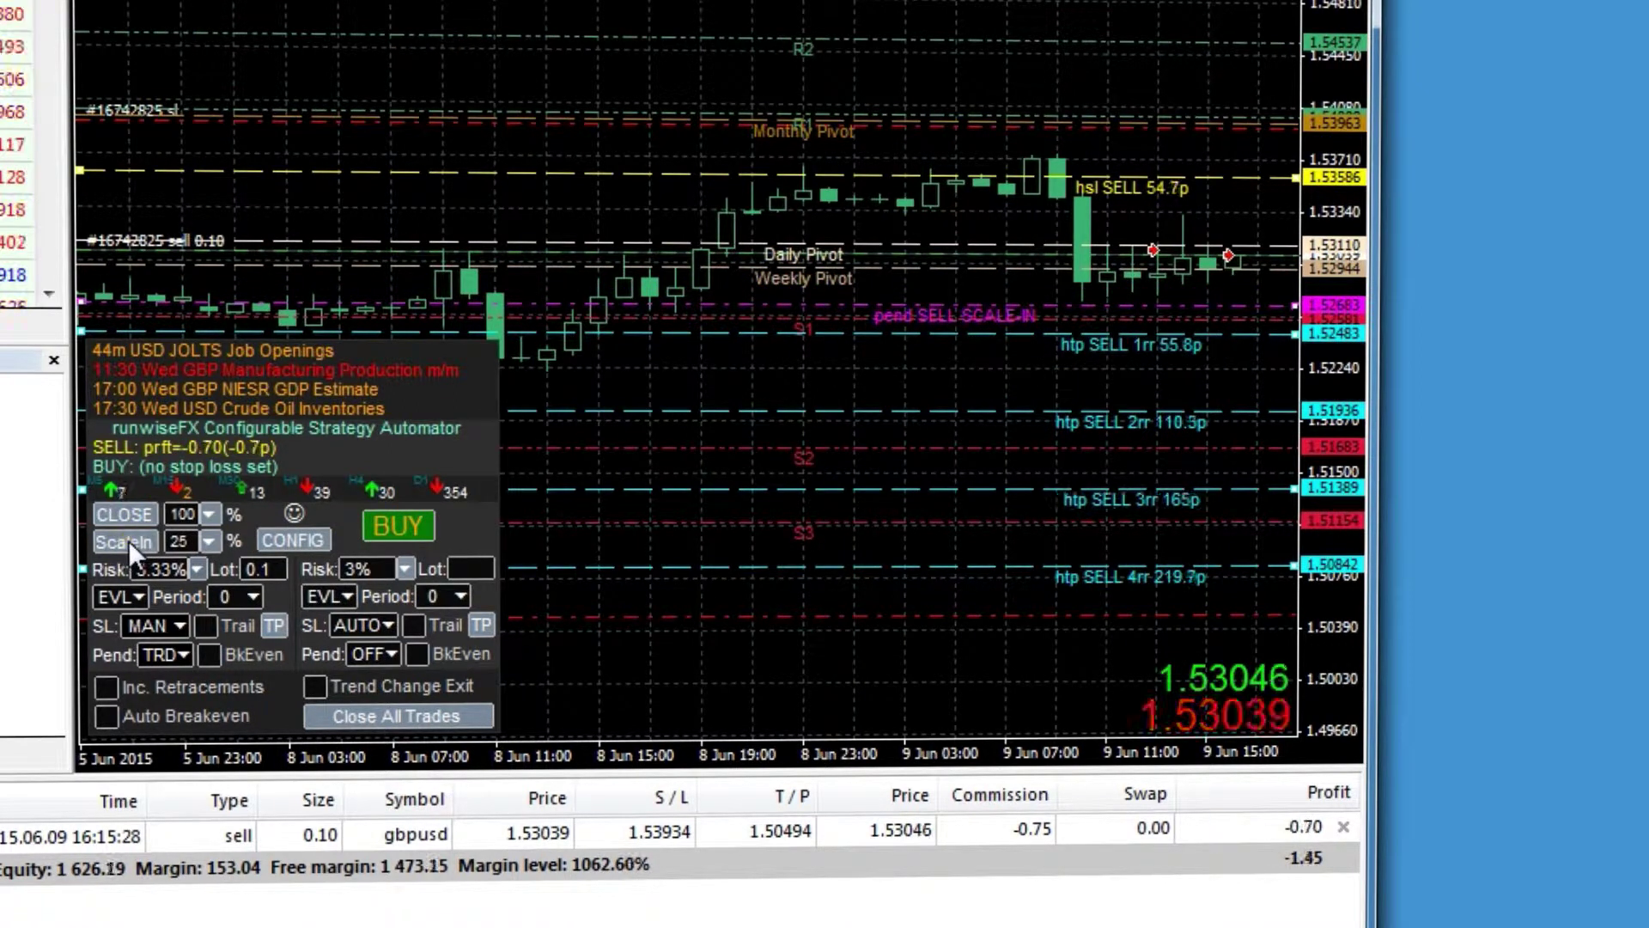
left_click(131, 512)
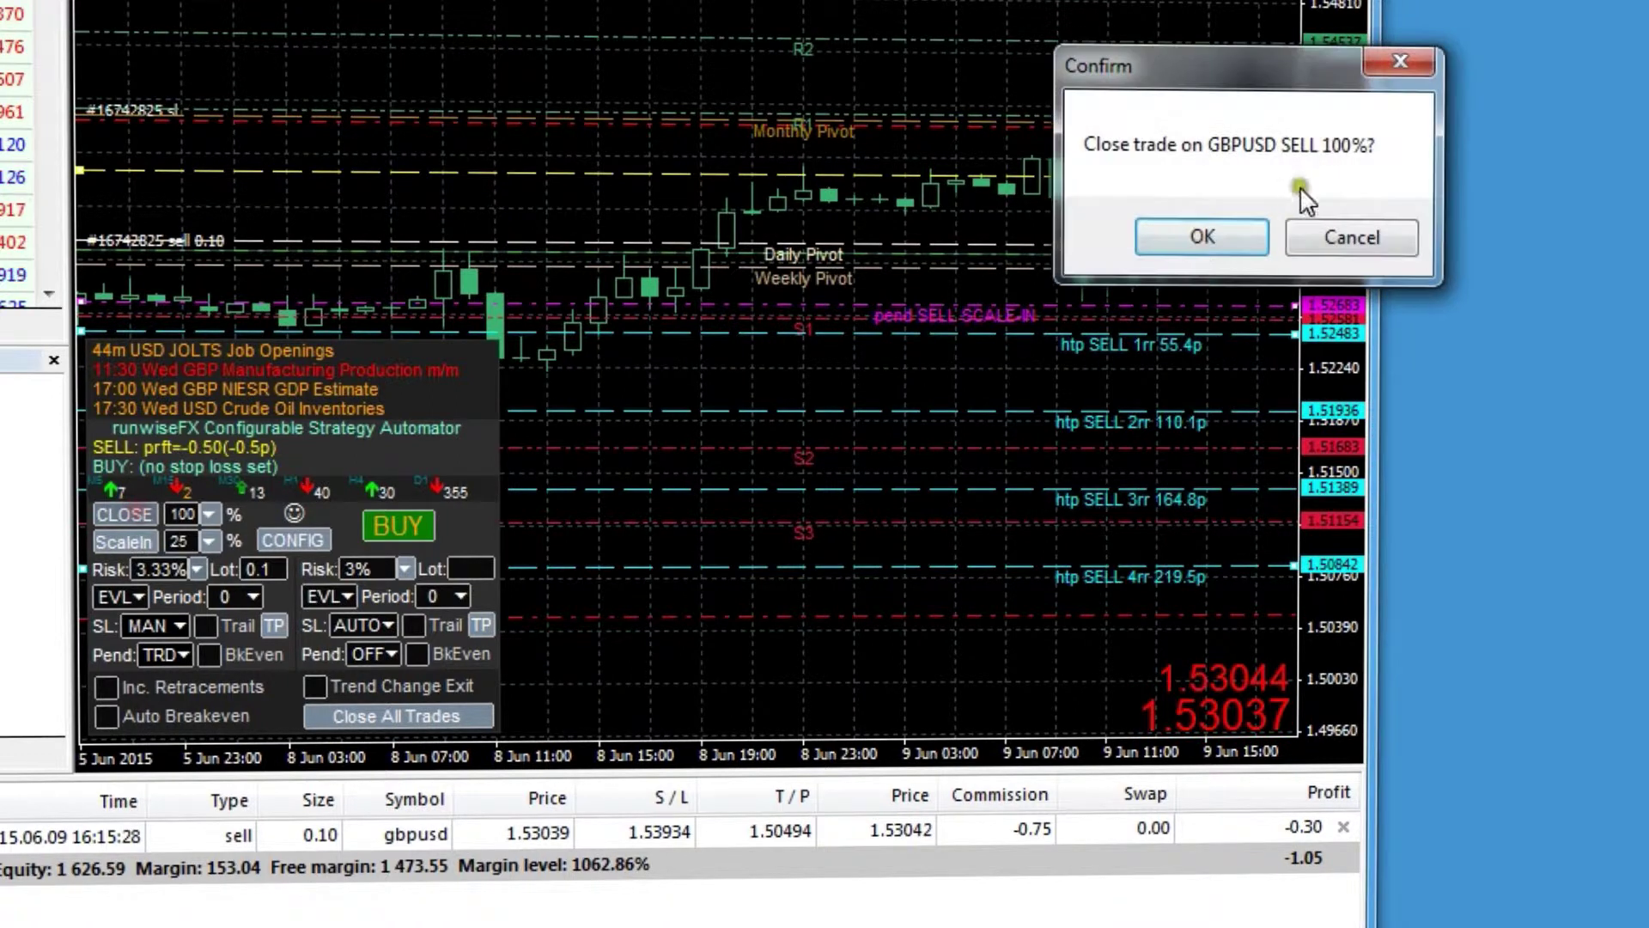
left_click(1202, 239)
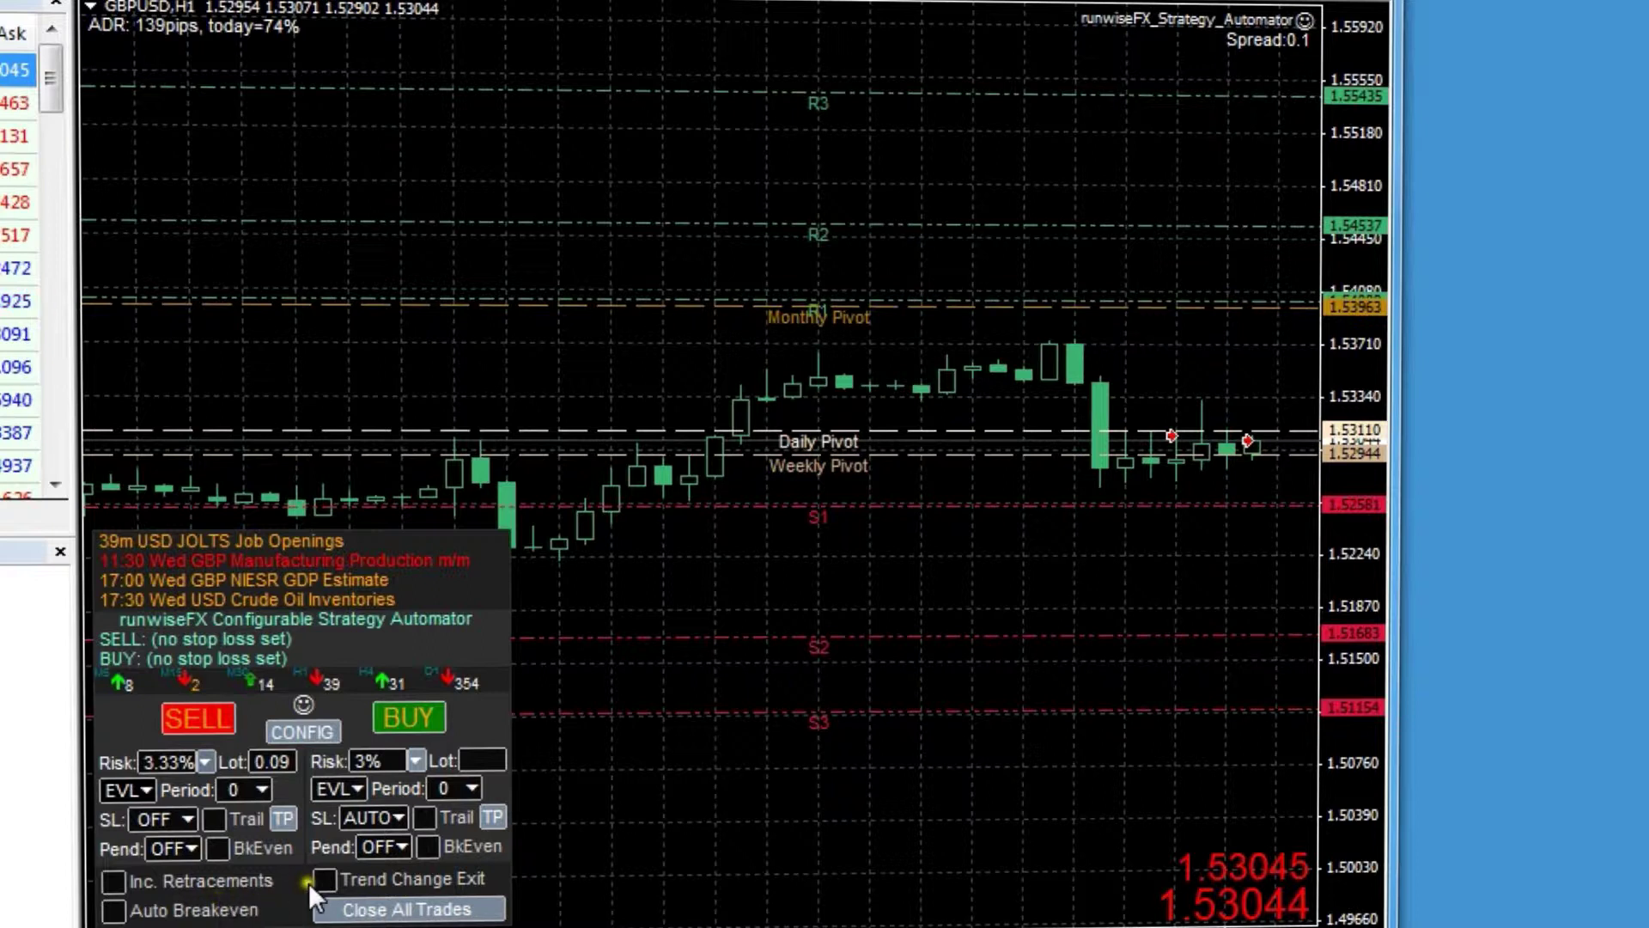
- Reset the Configuration & Tools settings and enter myRules as the new configuration filename
left_click(297, 730)
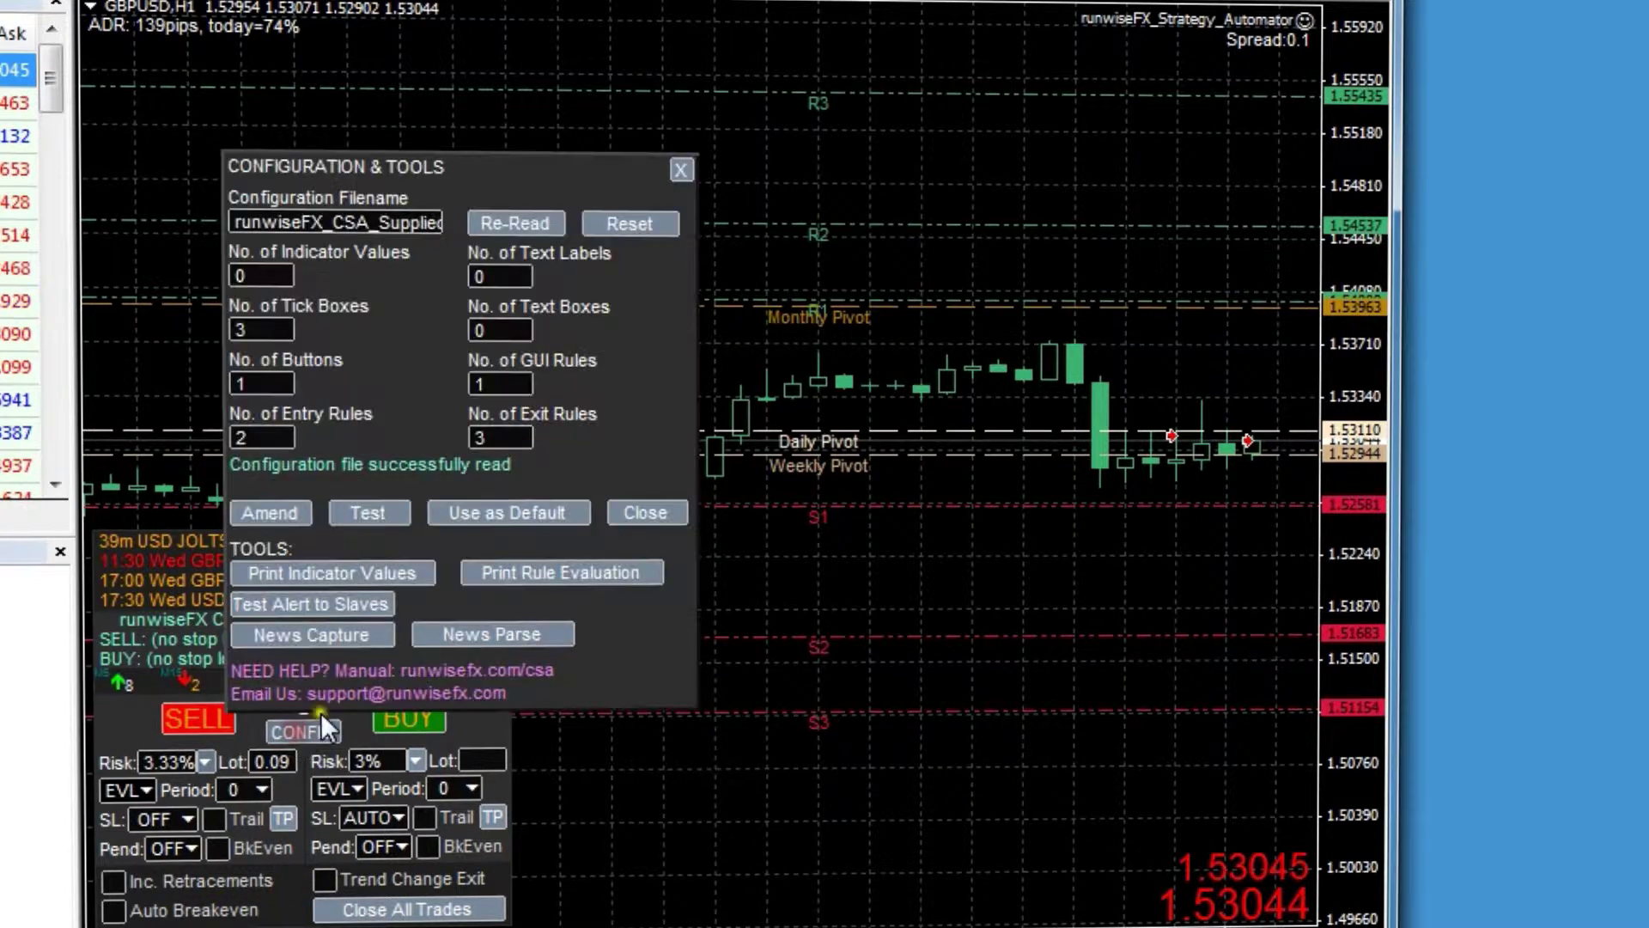
left_click(631, 225)
left_click(317, 220)
type("myRules")
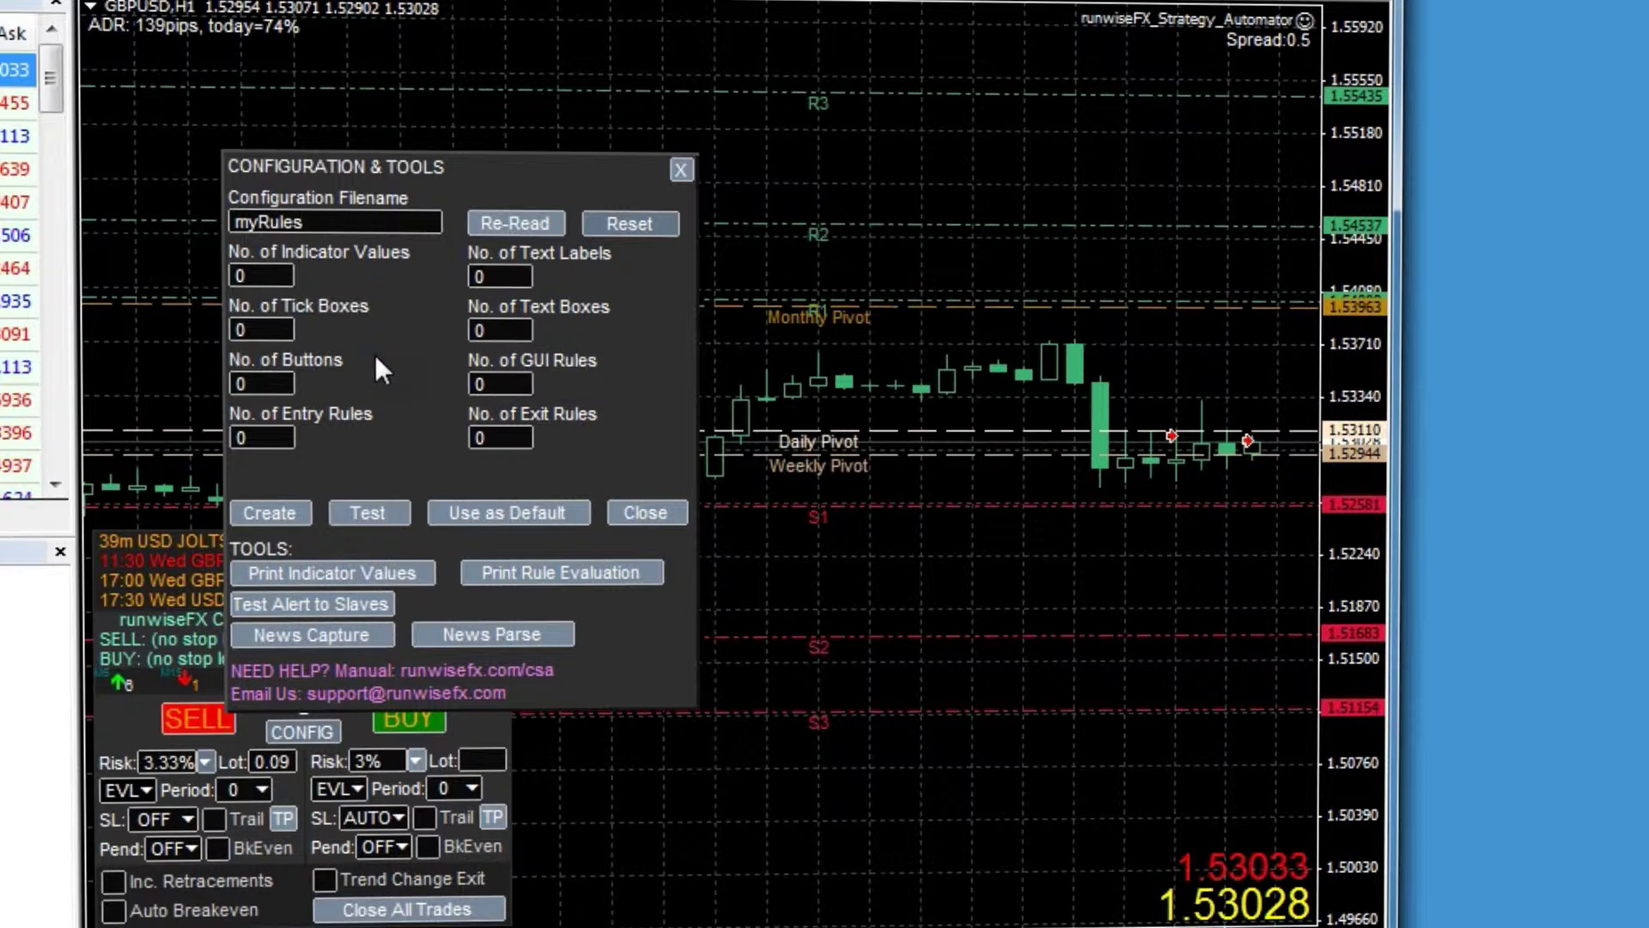
- Enter 3 indicator values, 2 tick boxes and 1 button for the new configuration
left_click(257, 275)
type("3")
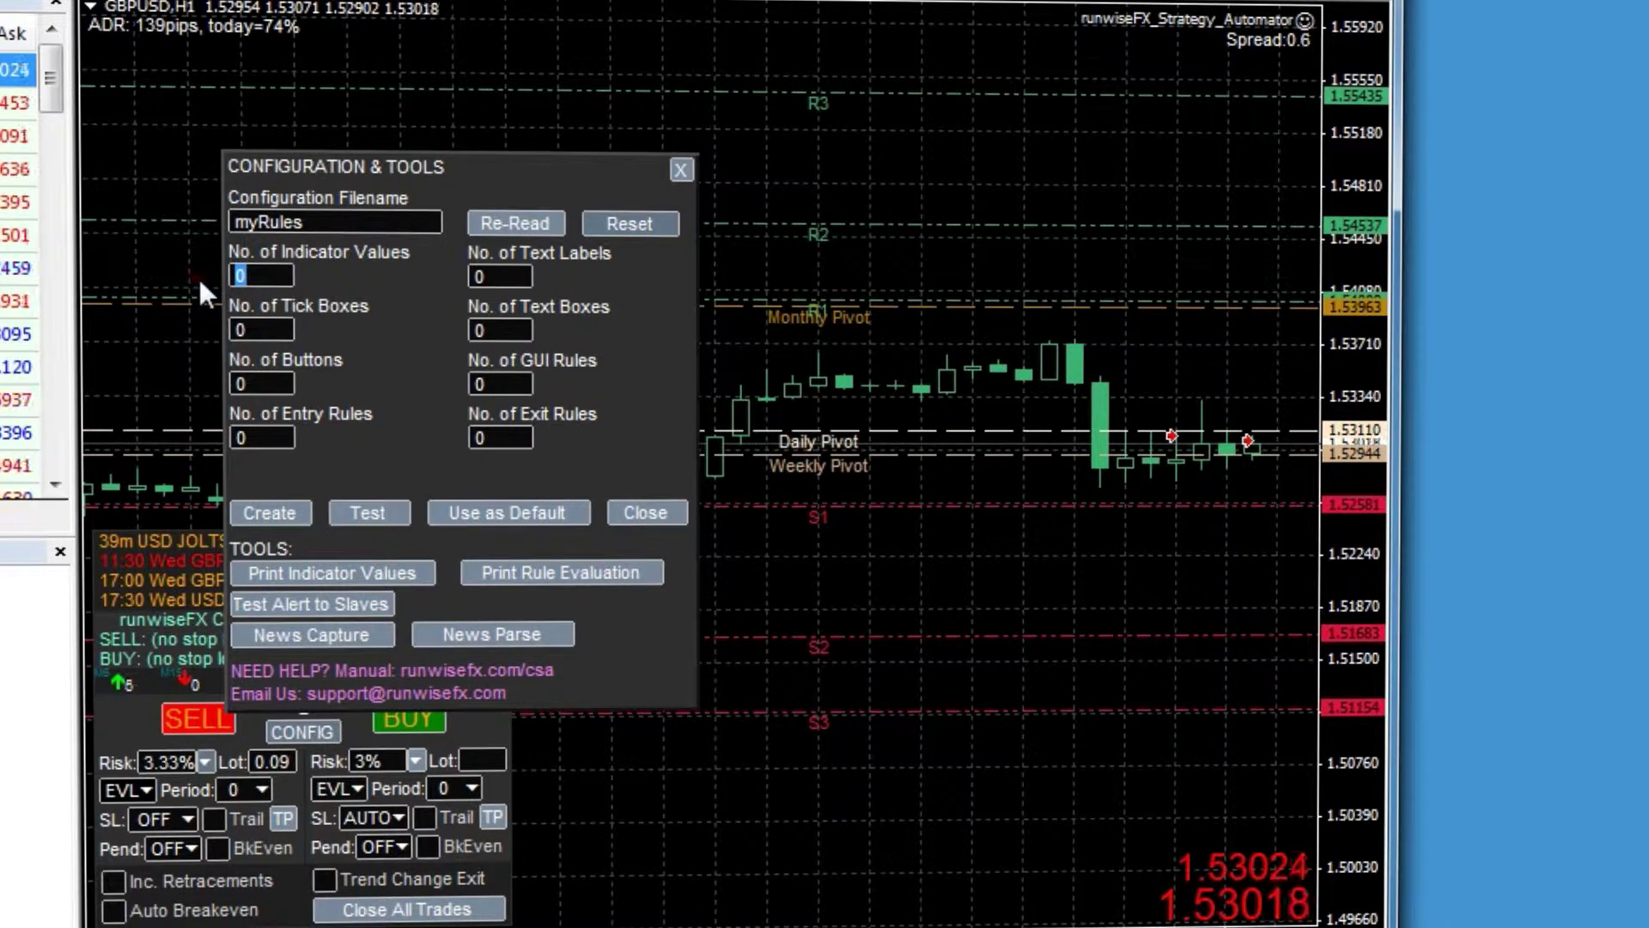
left_click(256, 327)
type("2")
left_click(256, 380)
type("1")
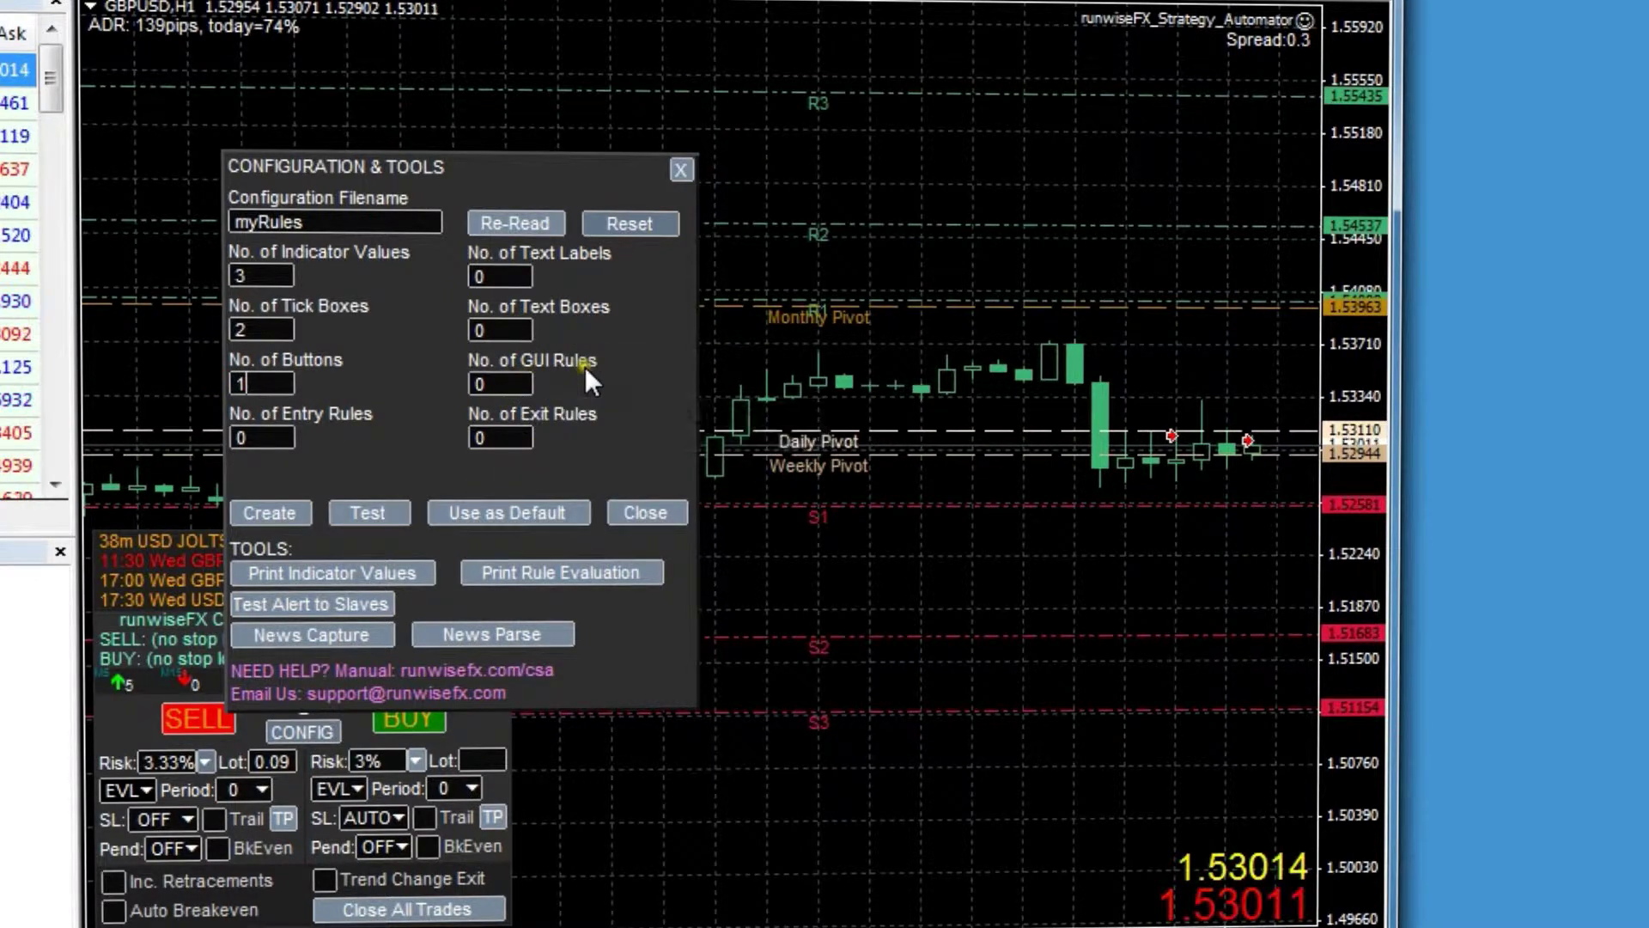
- Set 1 entry rule and create the myRules configuration file
left_click(289, 435)
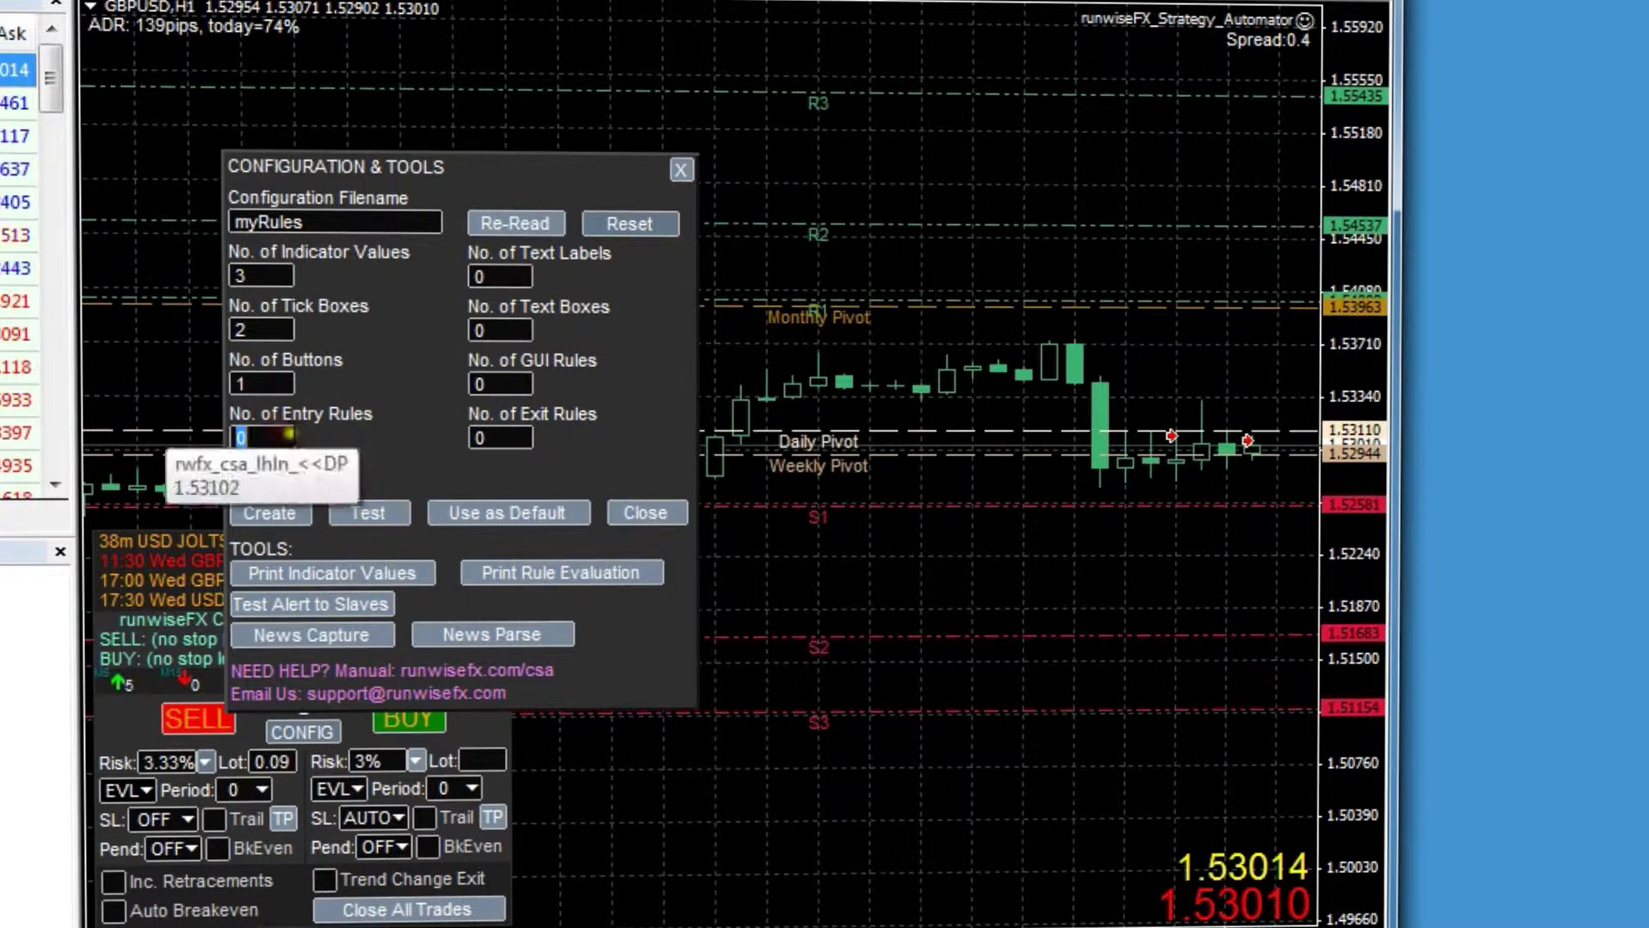
type("1")
left_click(408, 430)
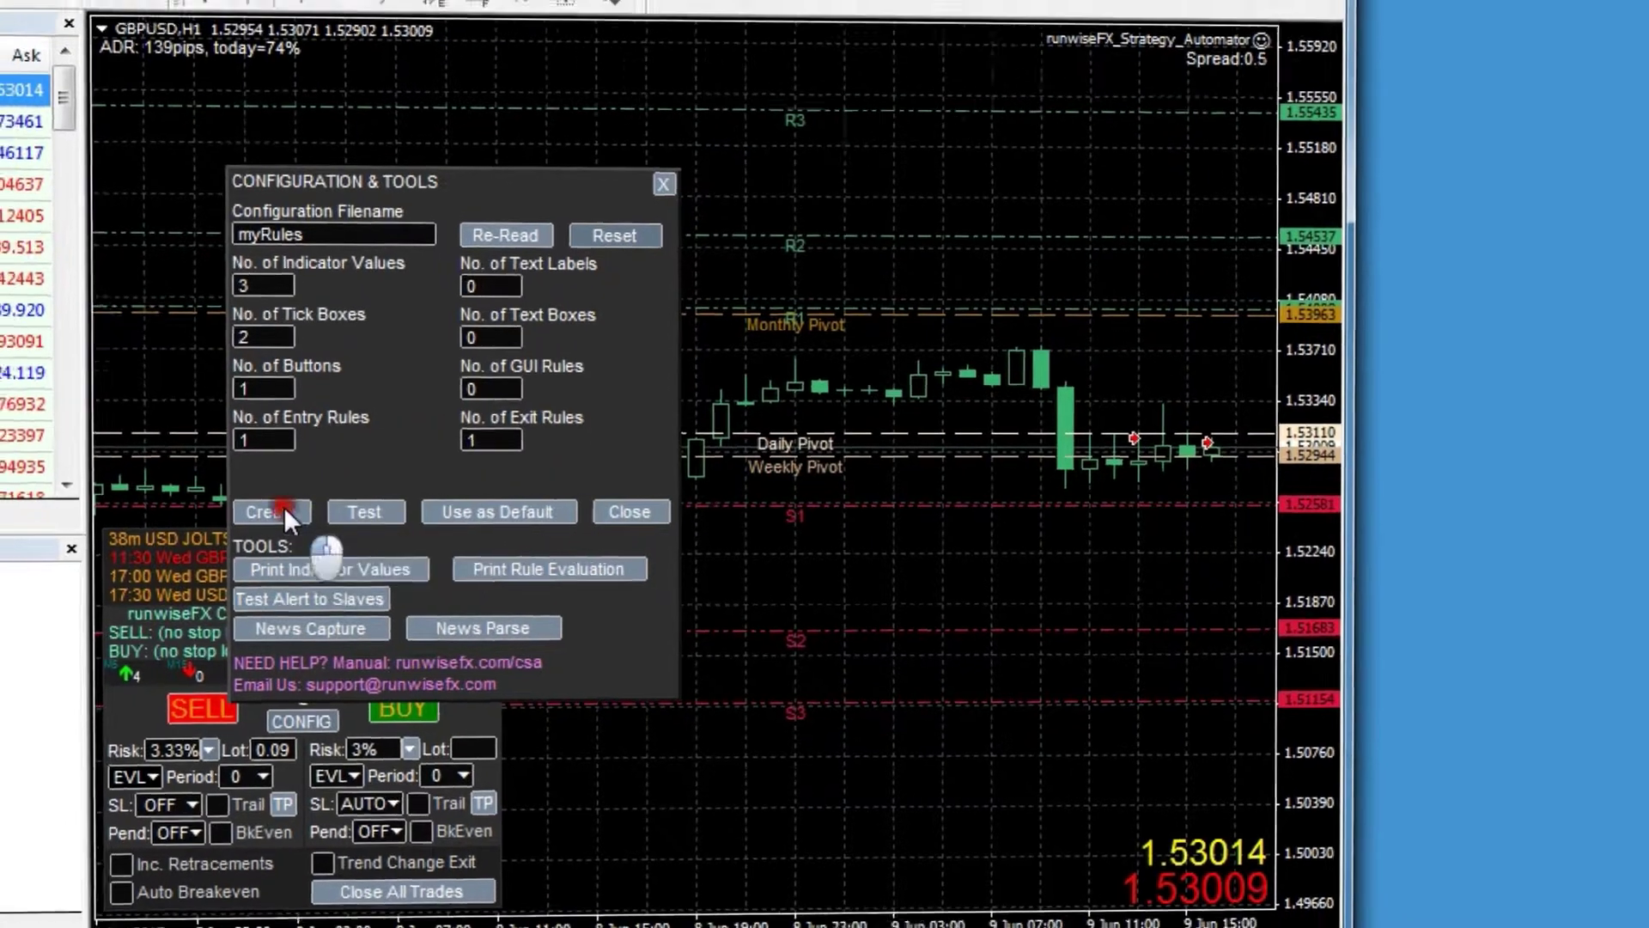
left_click(271, 513)
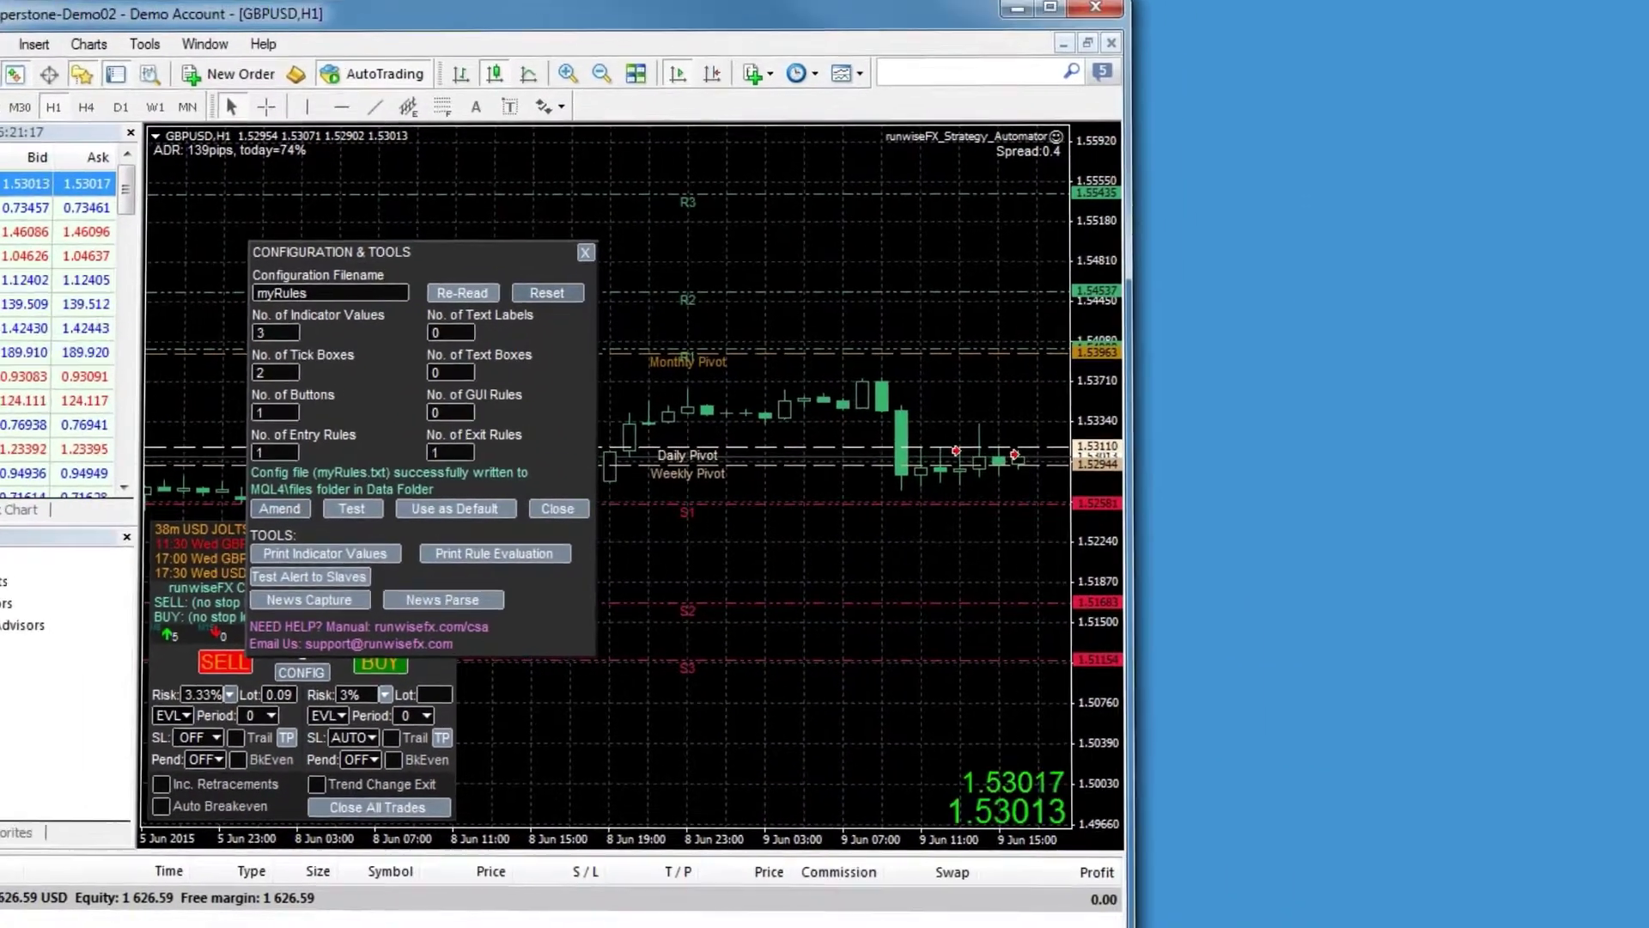
- Open the terminal's data folder and open MQL4\Files\myRules.txt in Notepad++
left_click(40, 140)
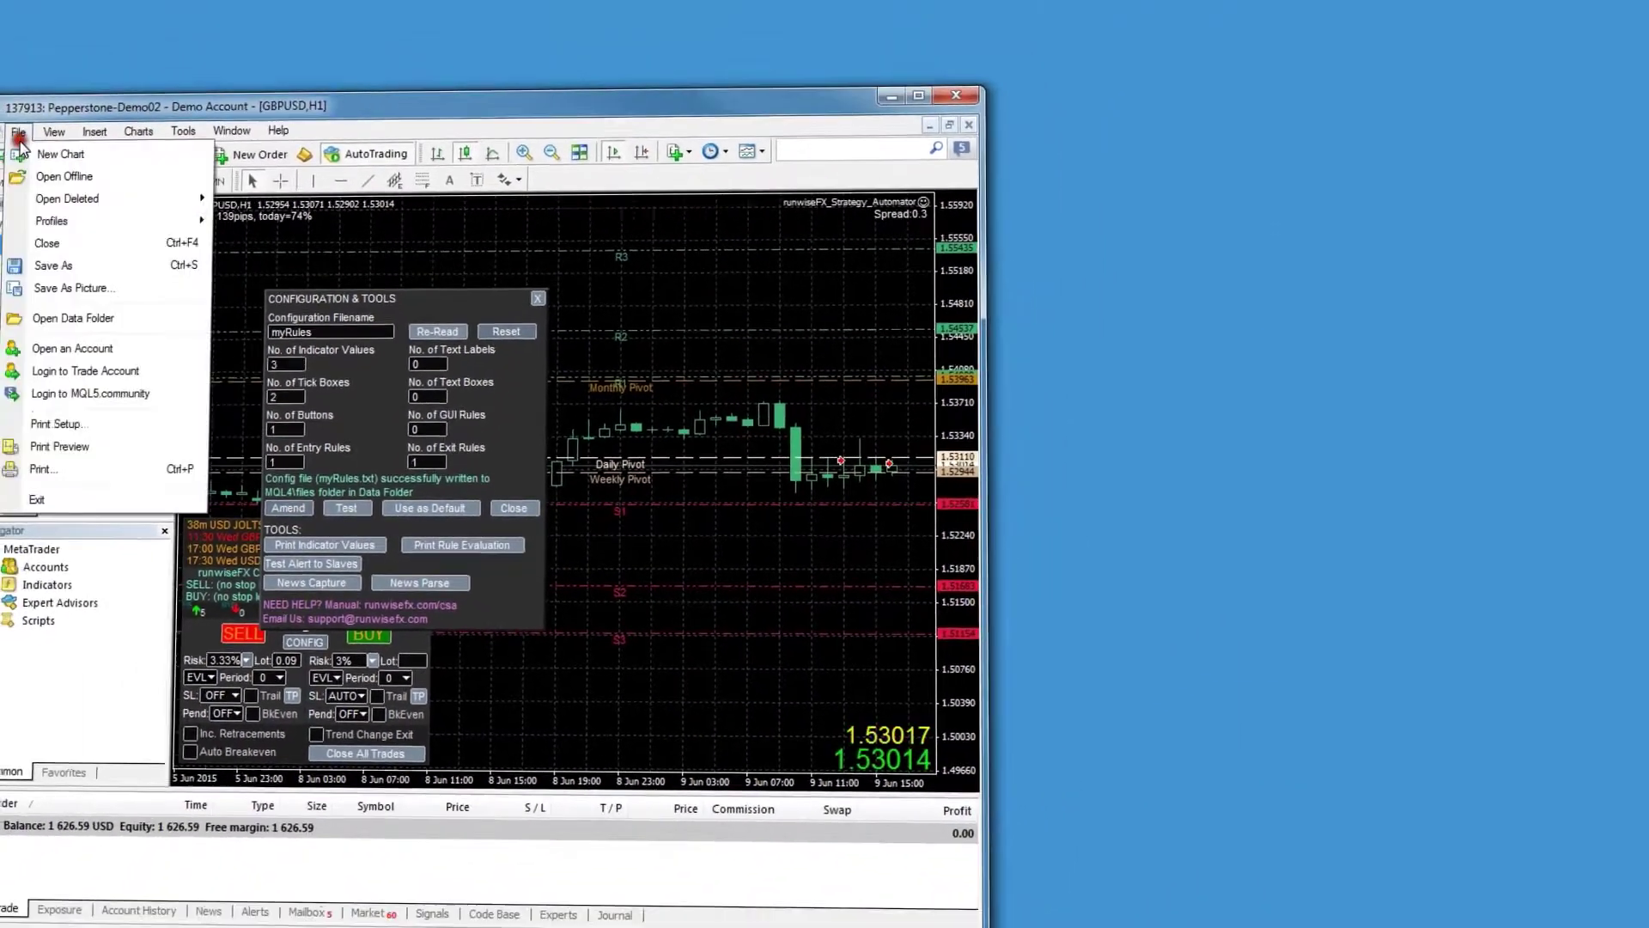
left_click(110, 327)
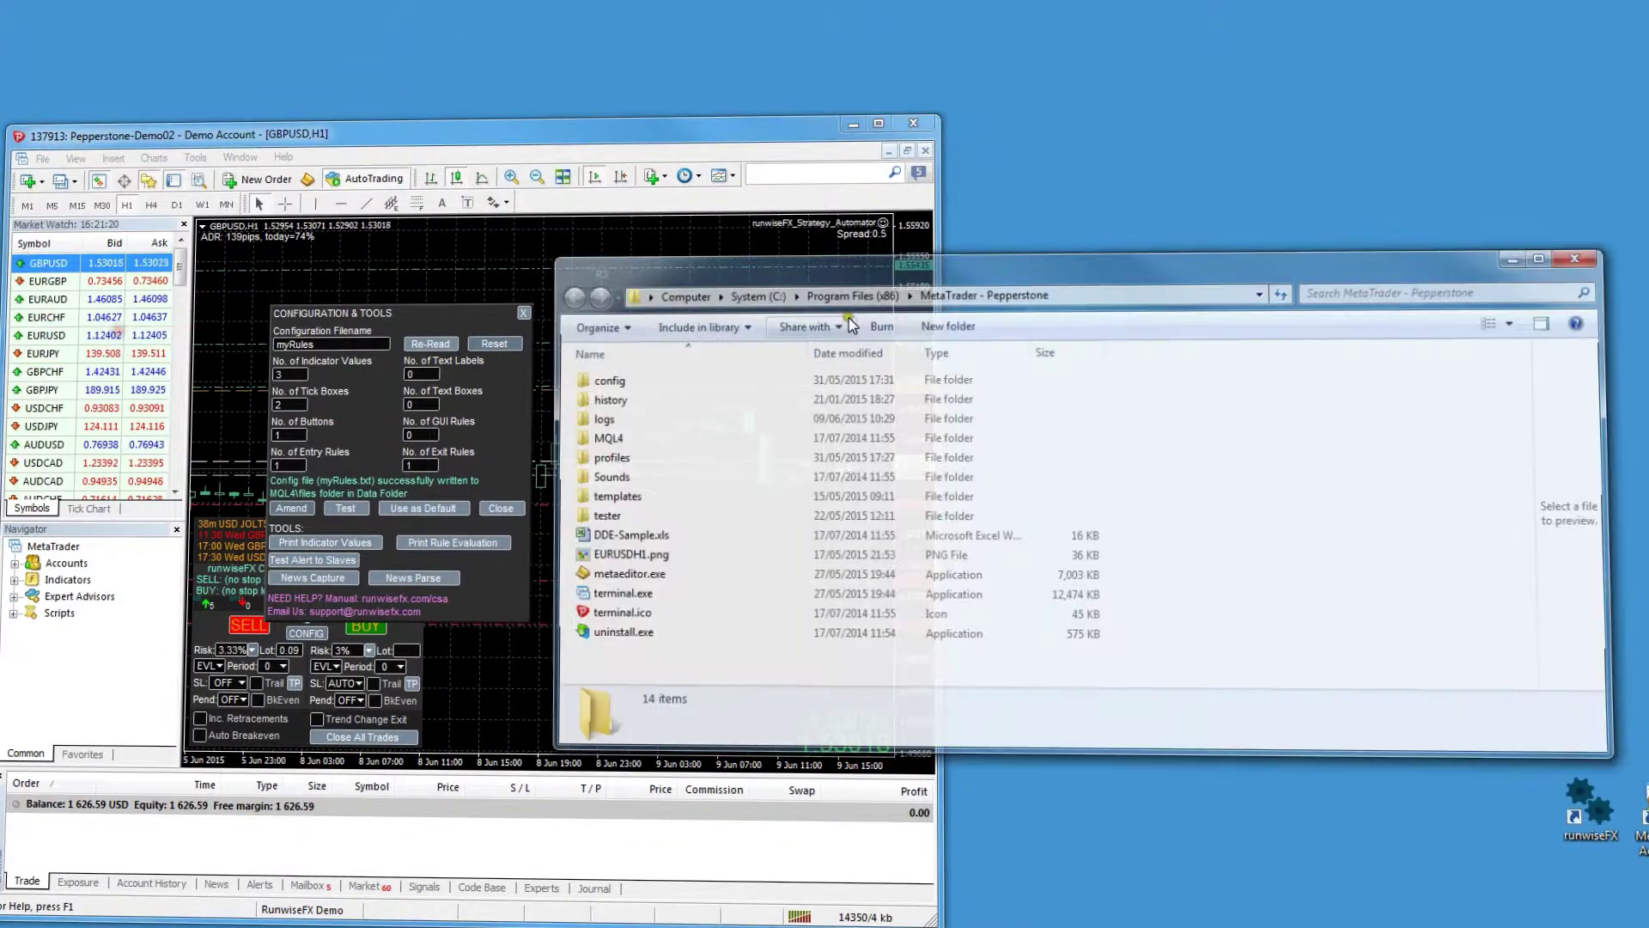
double_click(607, 439)
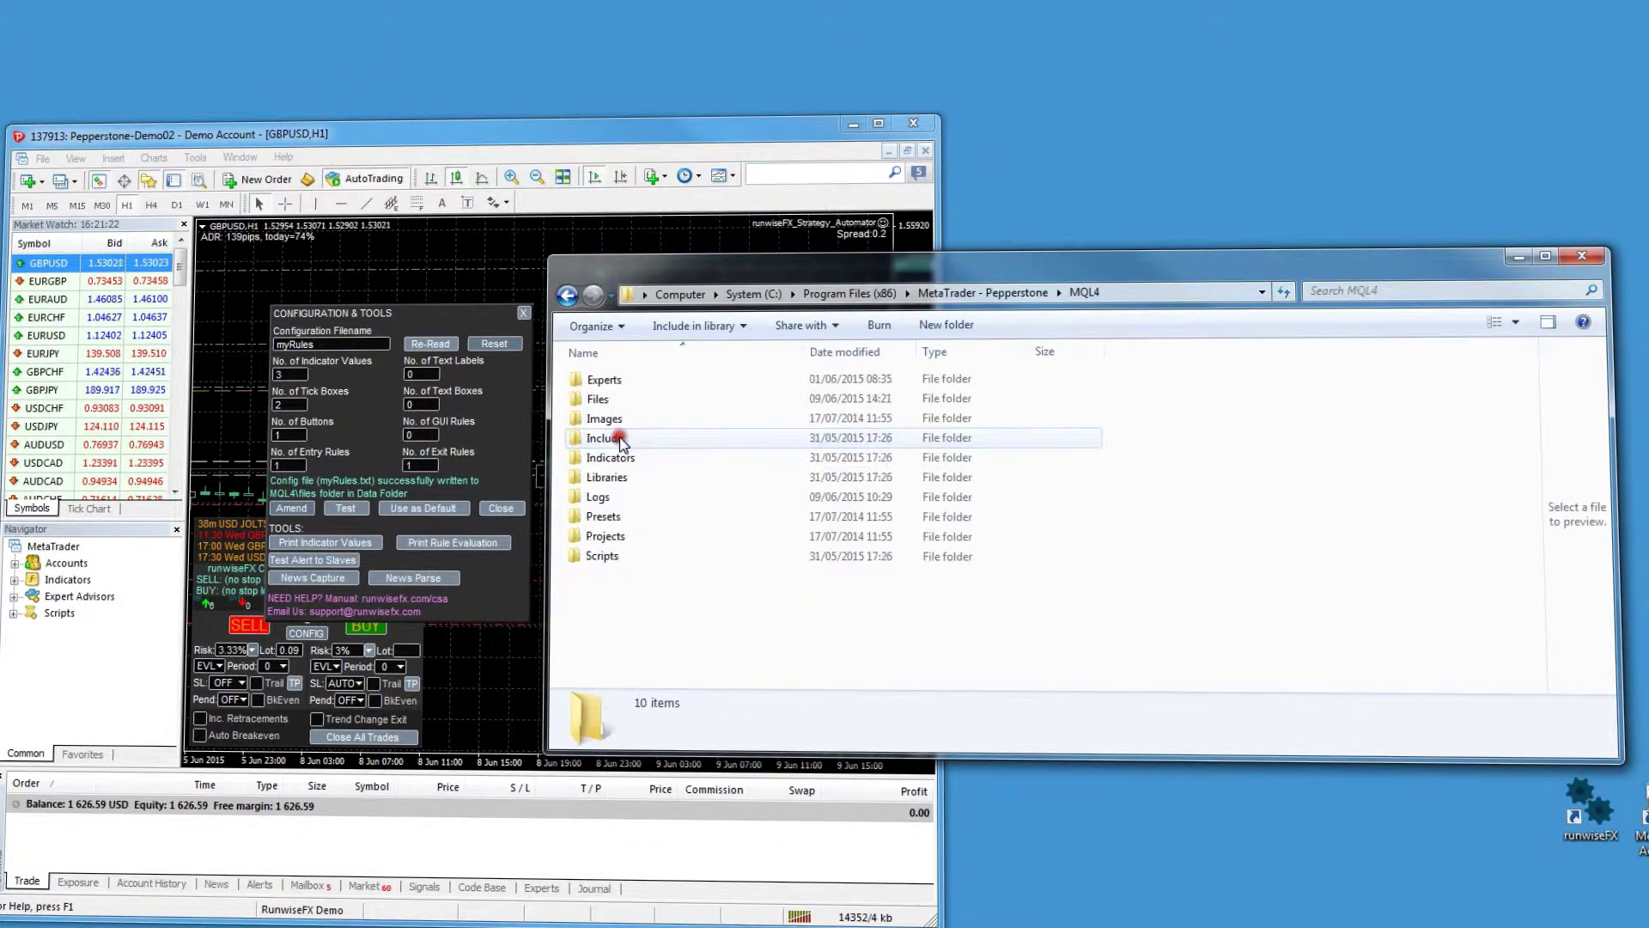
double_click(608, 401)
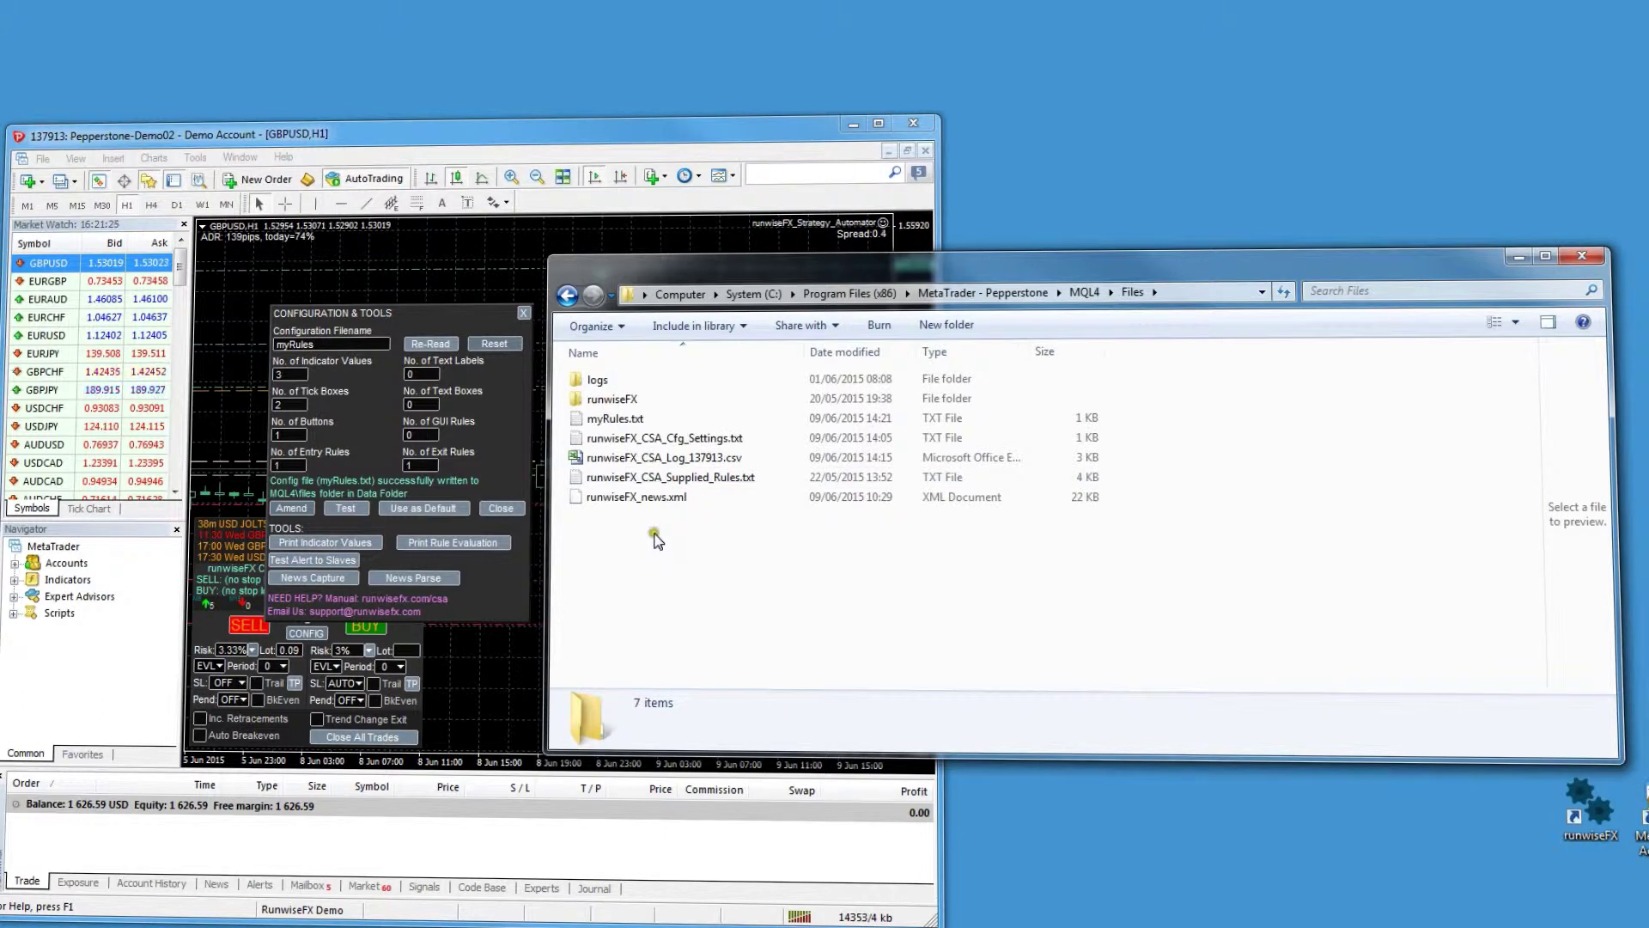
double_click(615, 419)
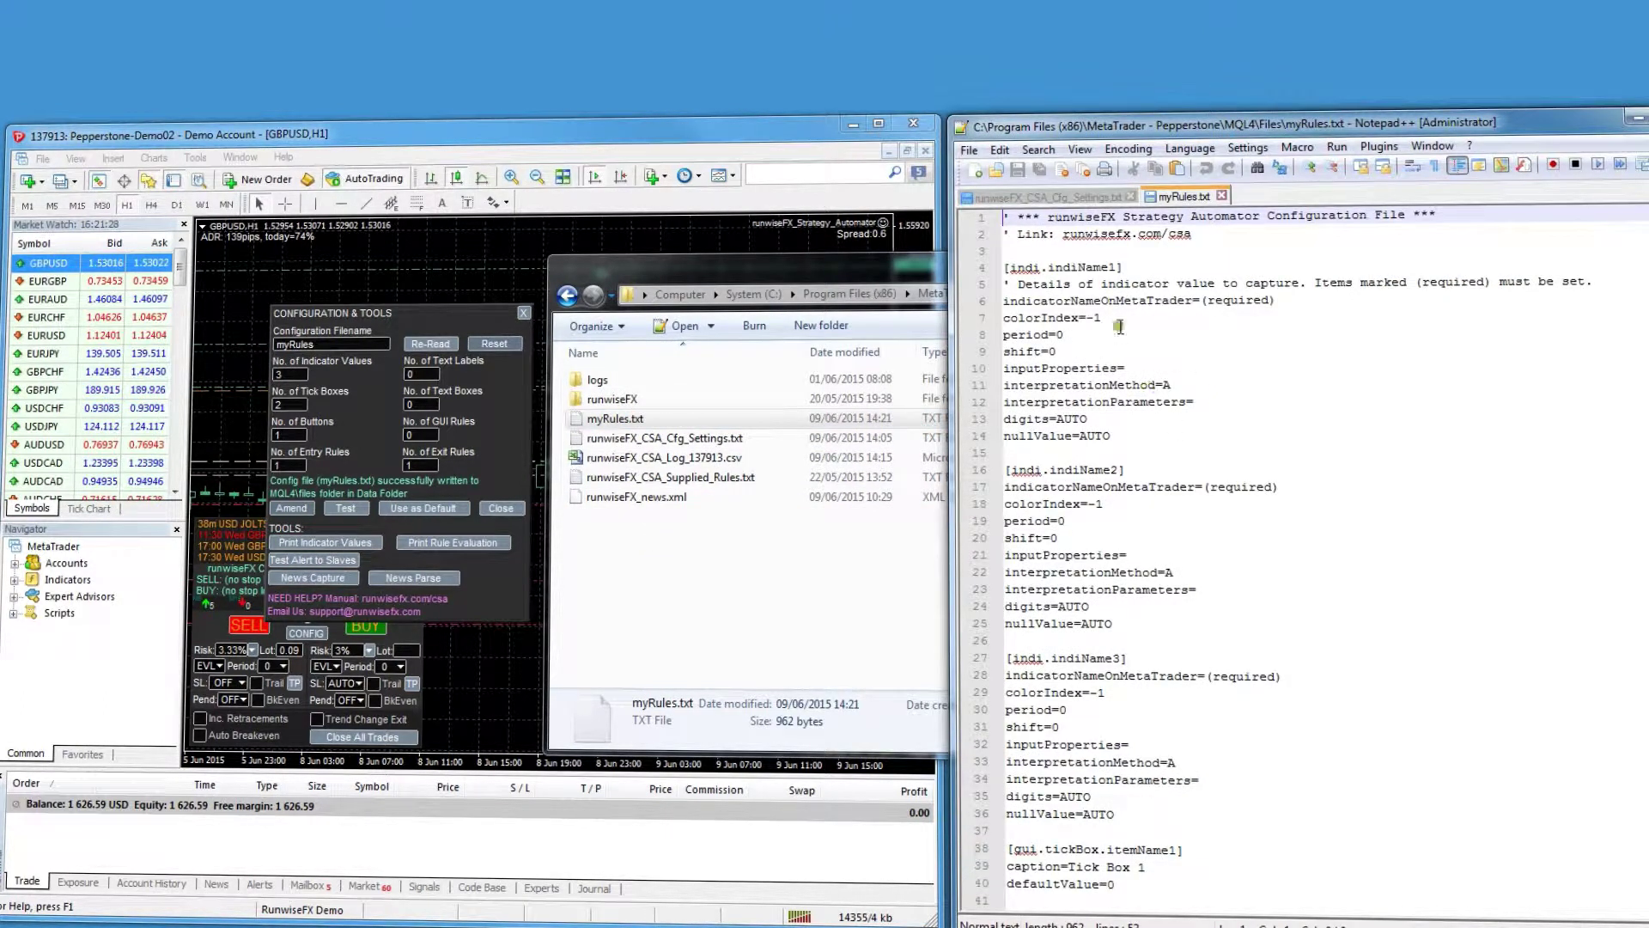
- Scroll through myRules.txt's sections, then close Notepad++ with Alt+F4
scroll(1119, 325, "down", 4)
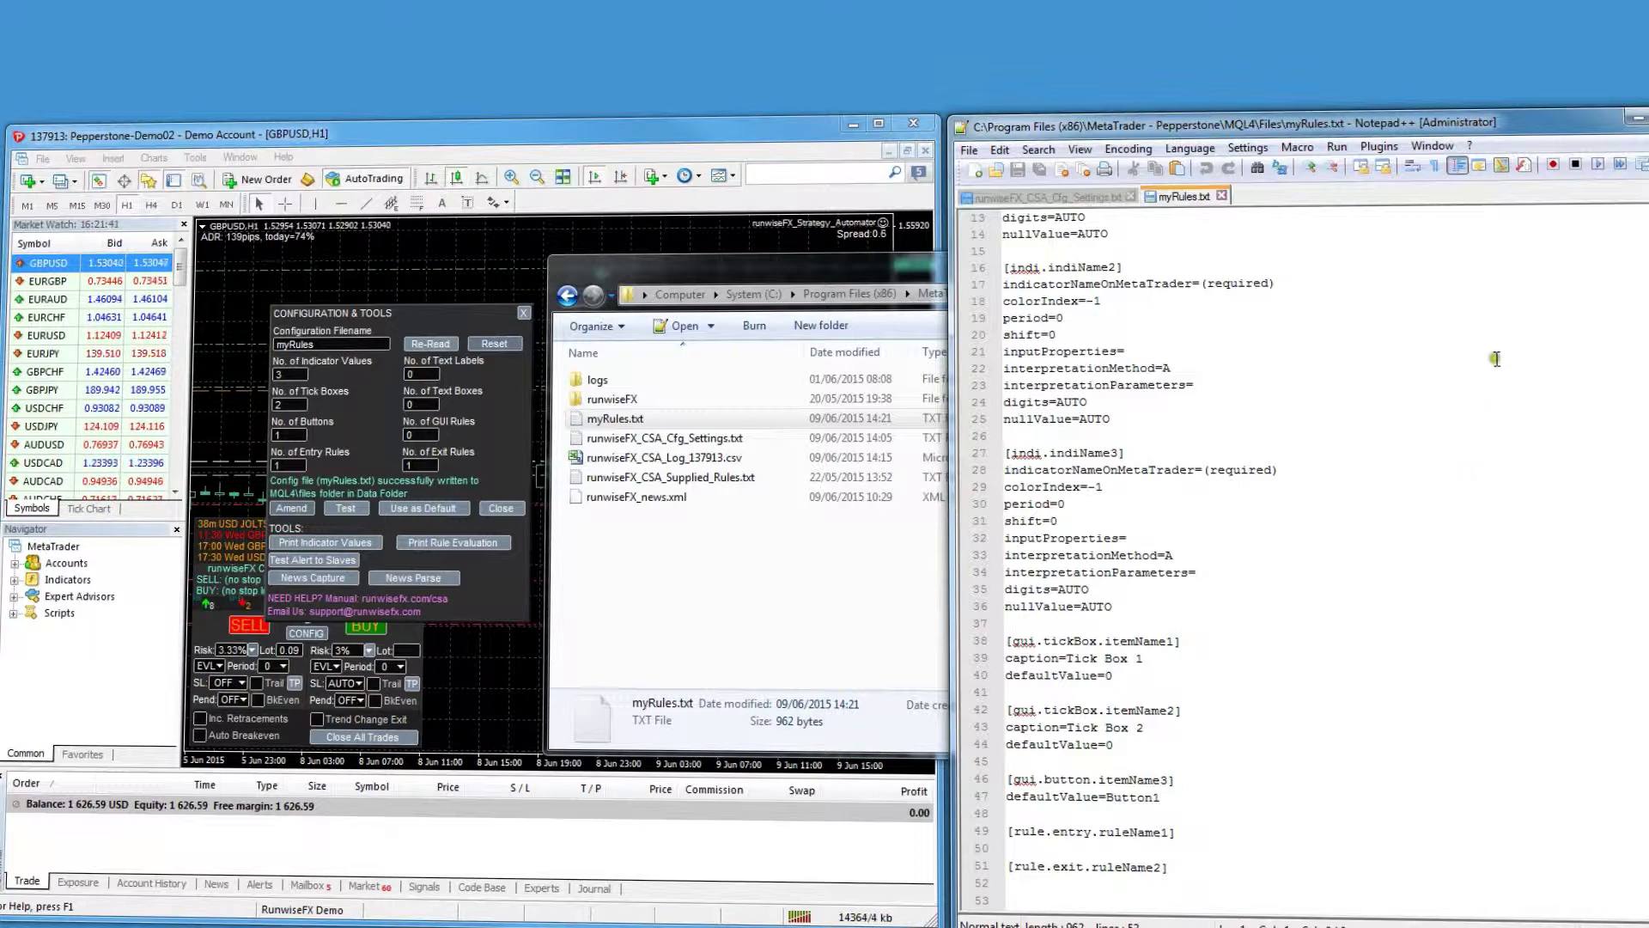
key("alt+F4")
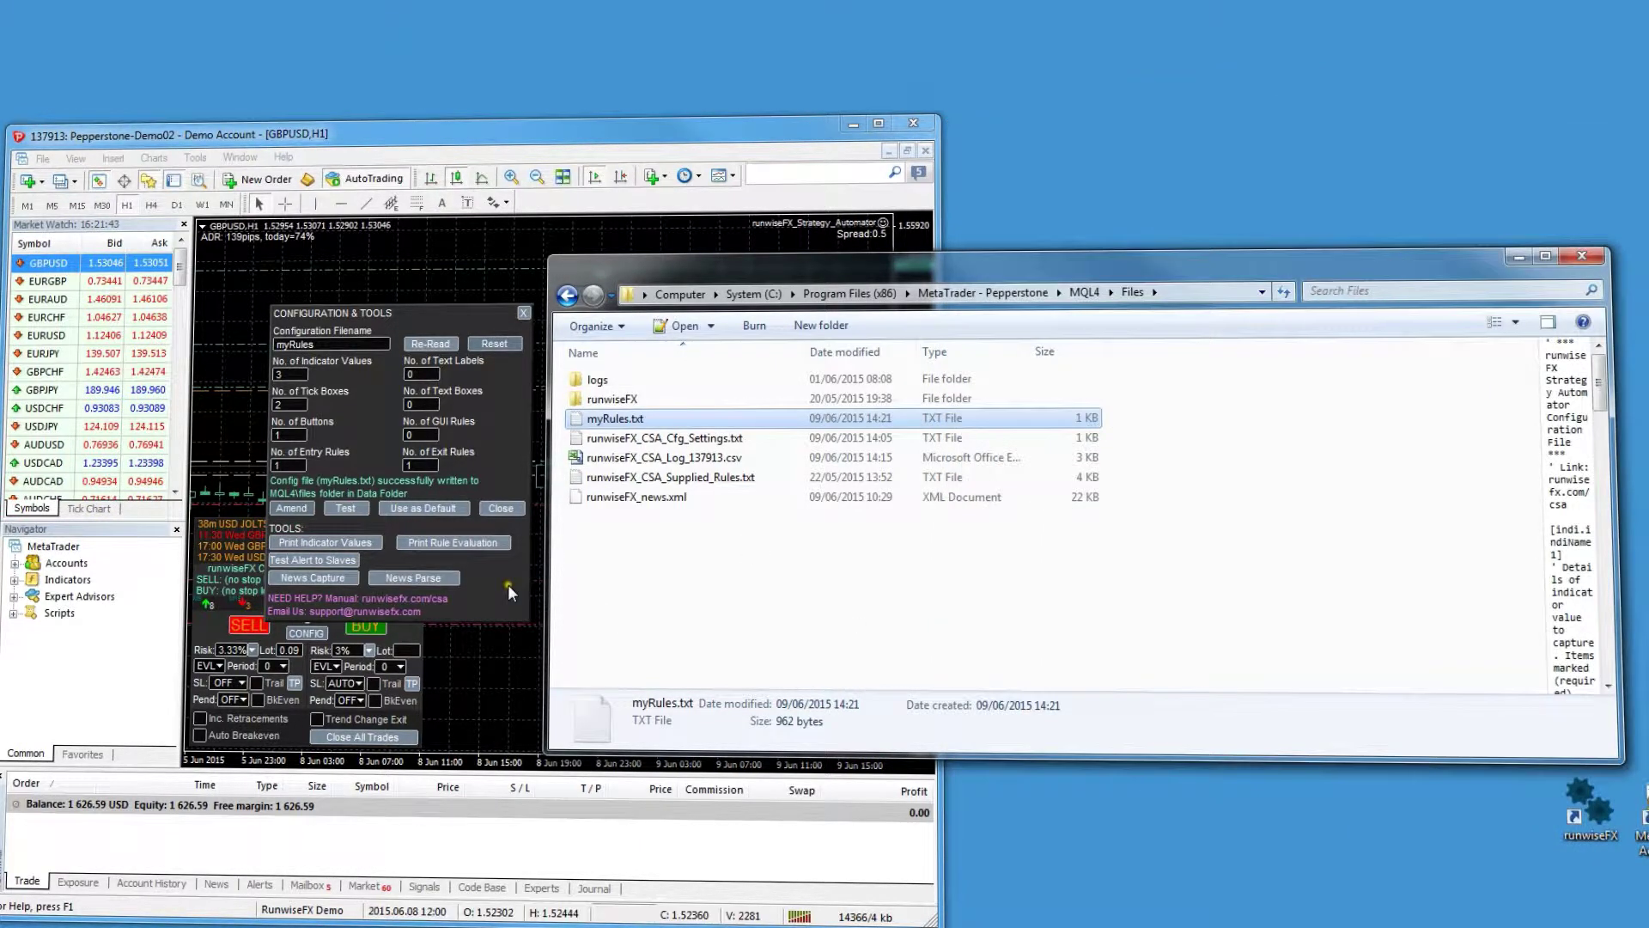
- Set myRules.txt as the Strategy Automator's default configuration and confirm it
left_click(434, 510)
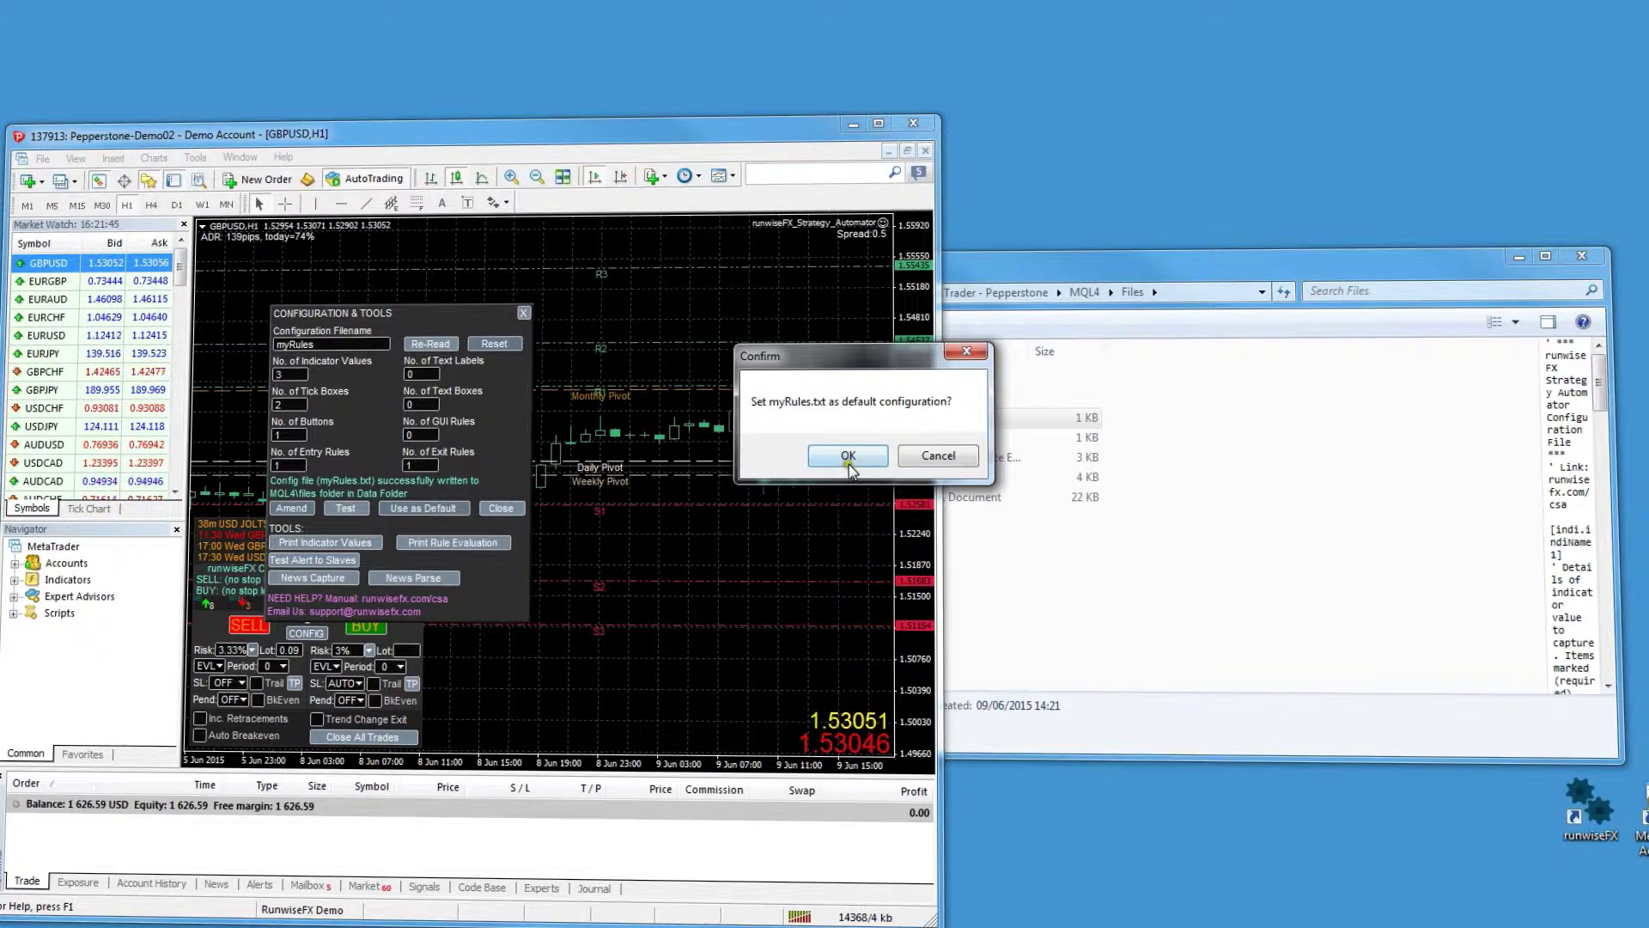
left_click(848, 457)
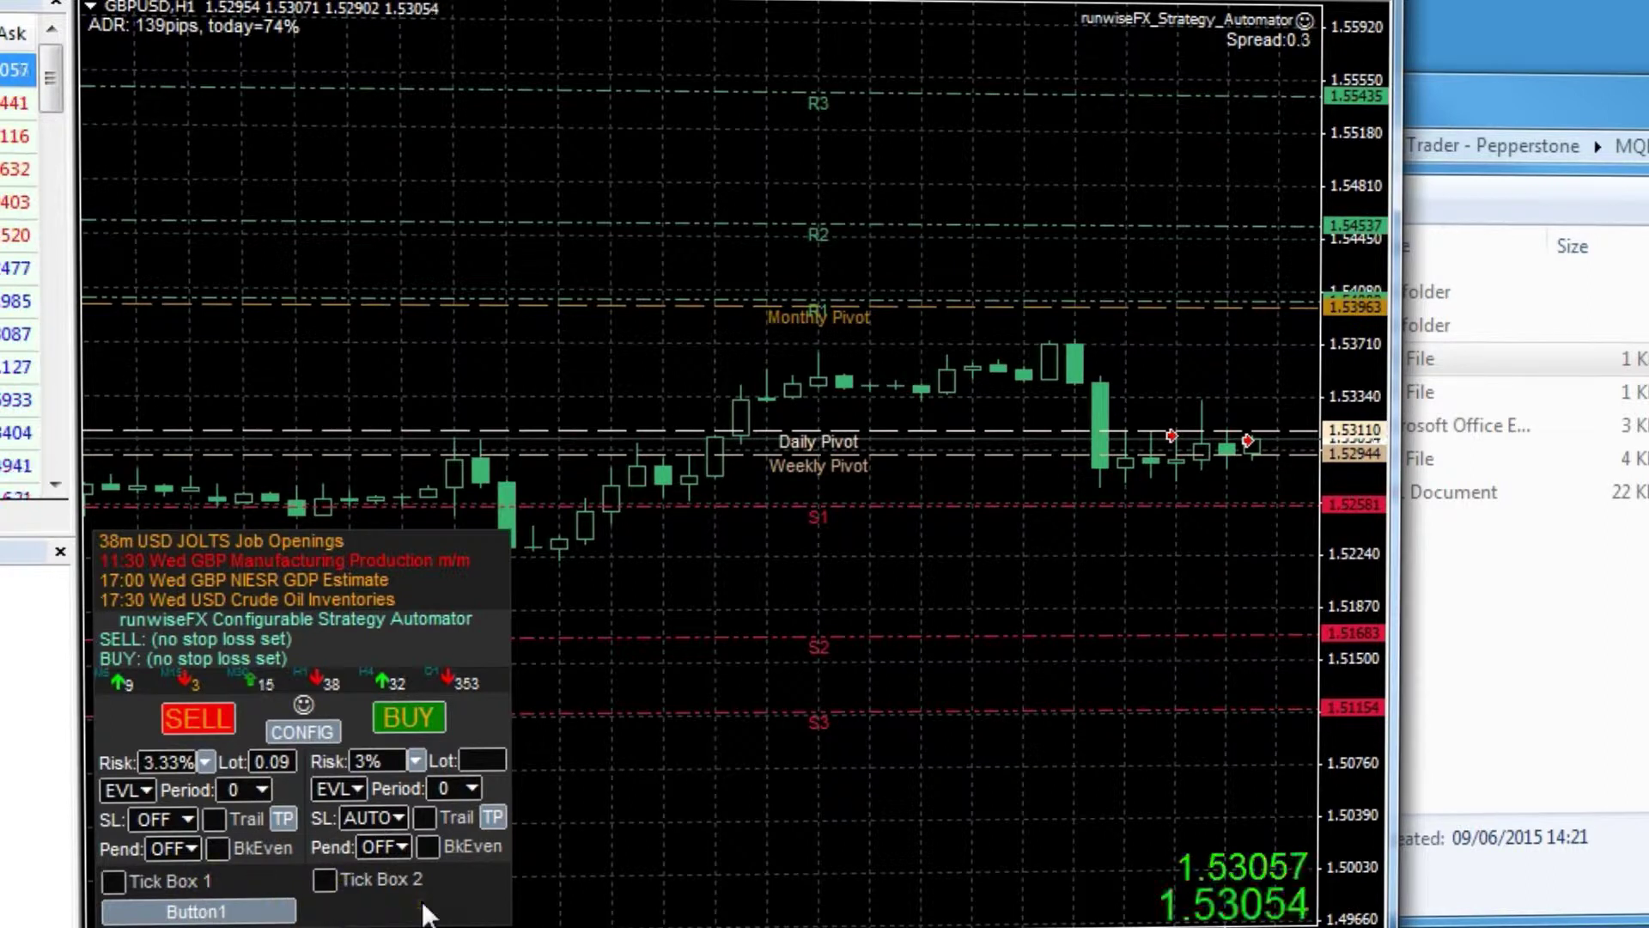
left_click(146, 791)
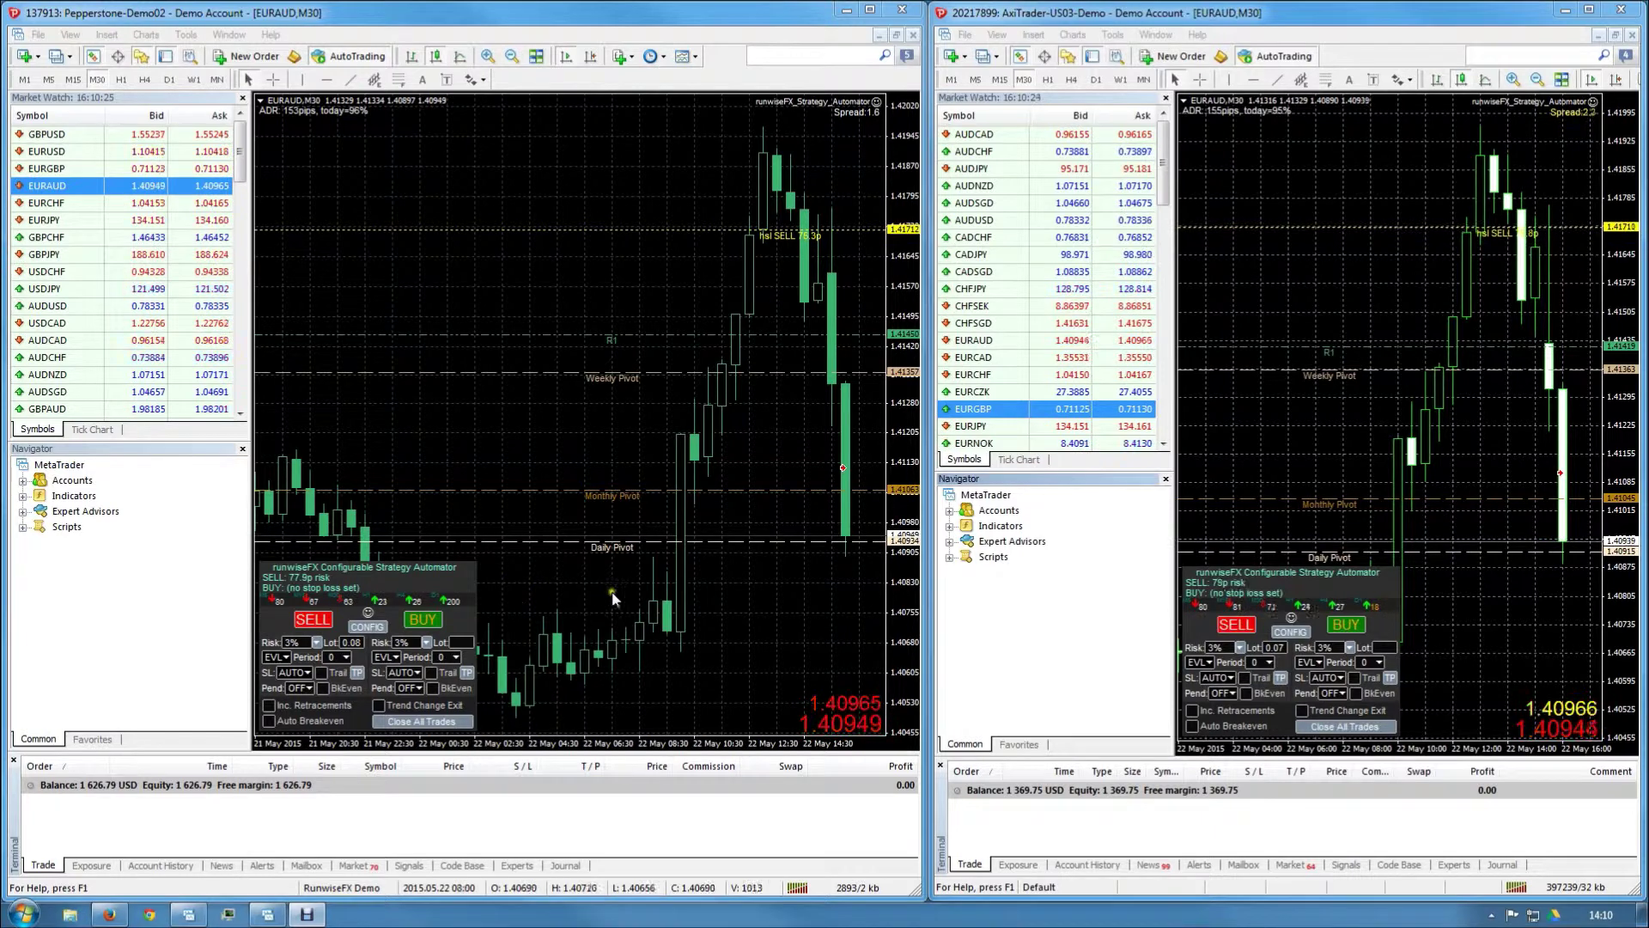
- Set the right chart's Strategy Automator Main_multiAccountMode input to Slave
right_click(1520, 103)
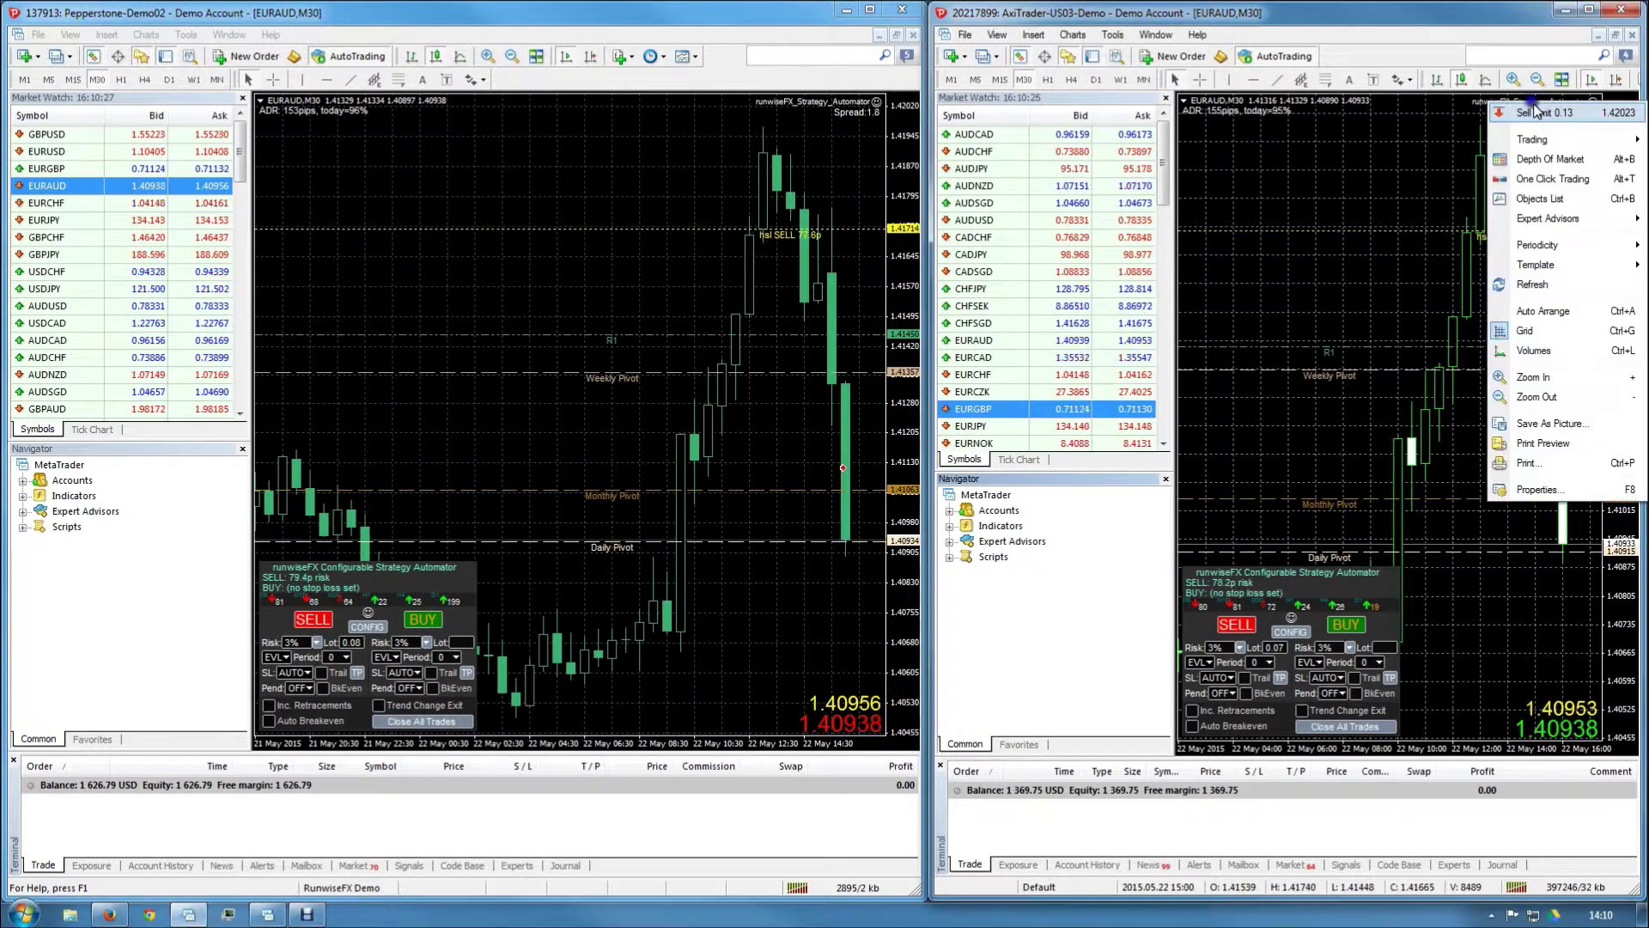
mouse_move(1565, 221)
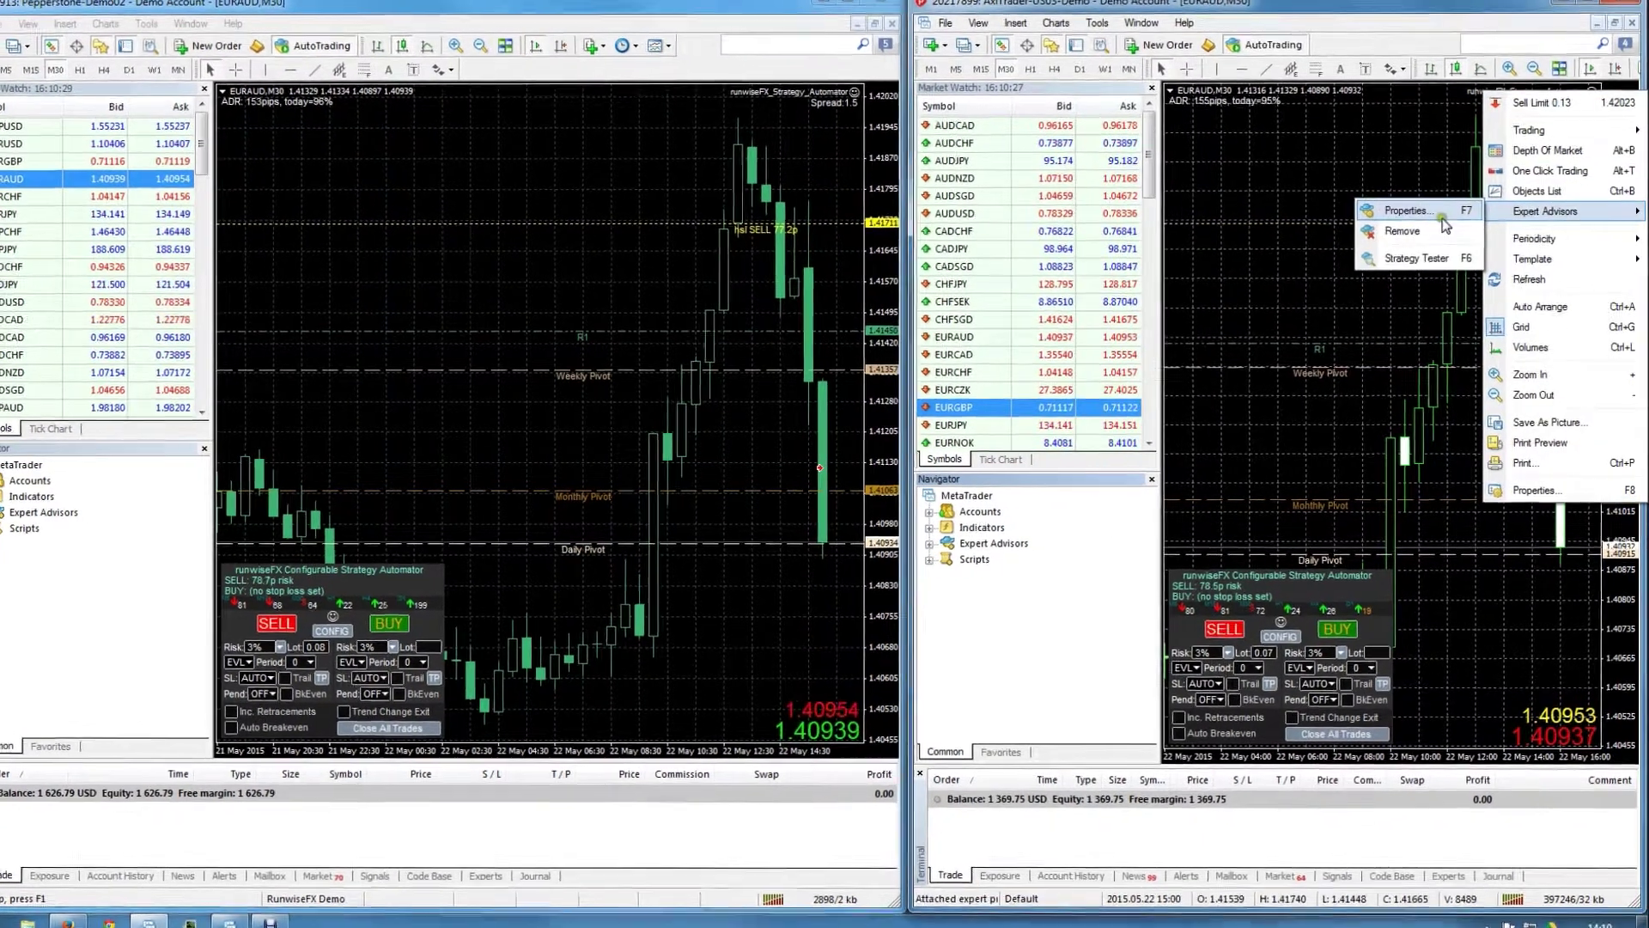
left_click(1415, 217)
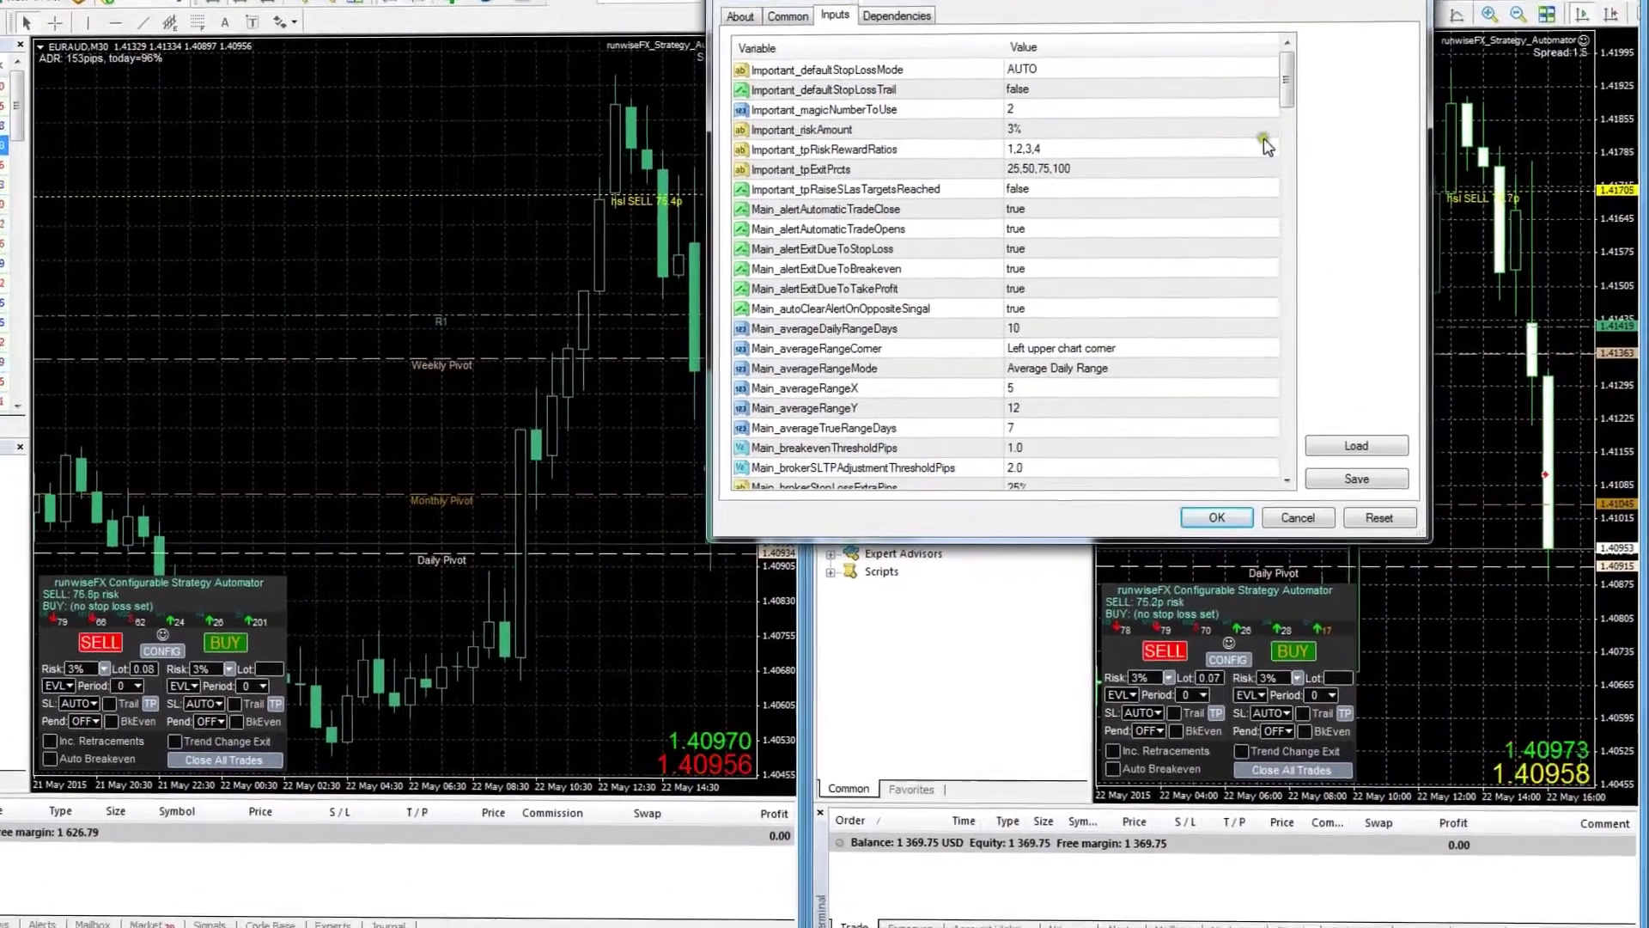
left_click(1284, 141)
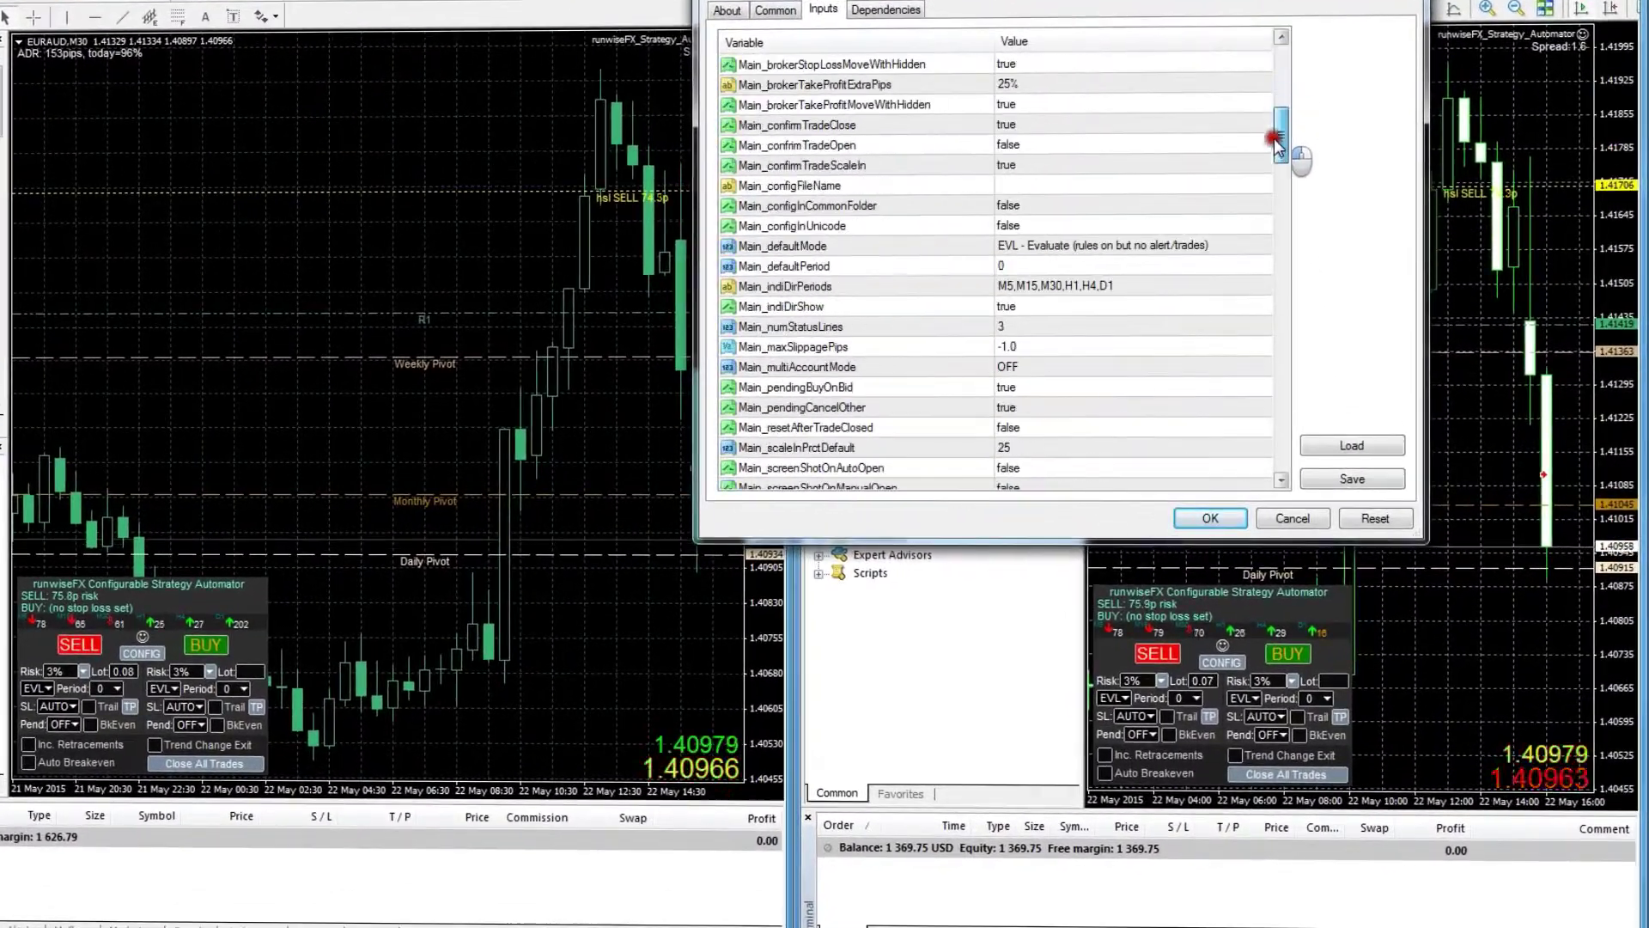
left_click(1116, 368)
left_click(1116, 368)
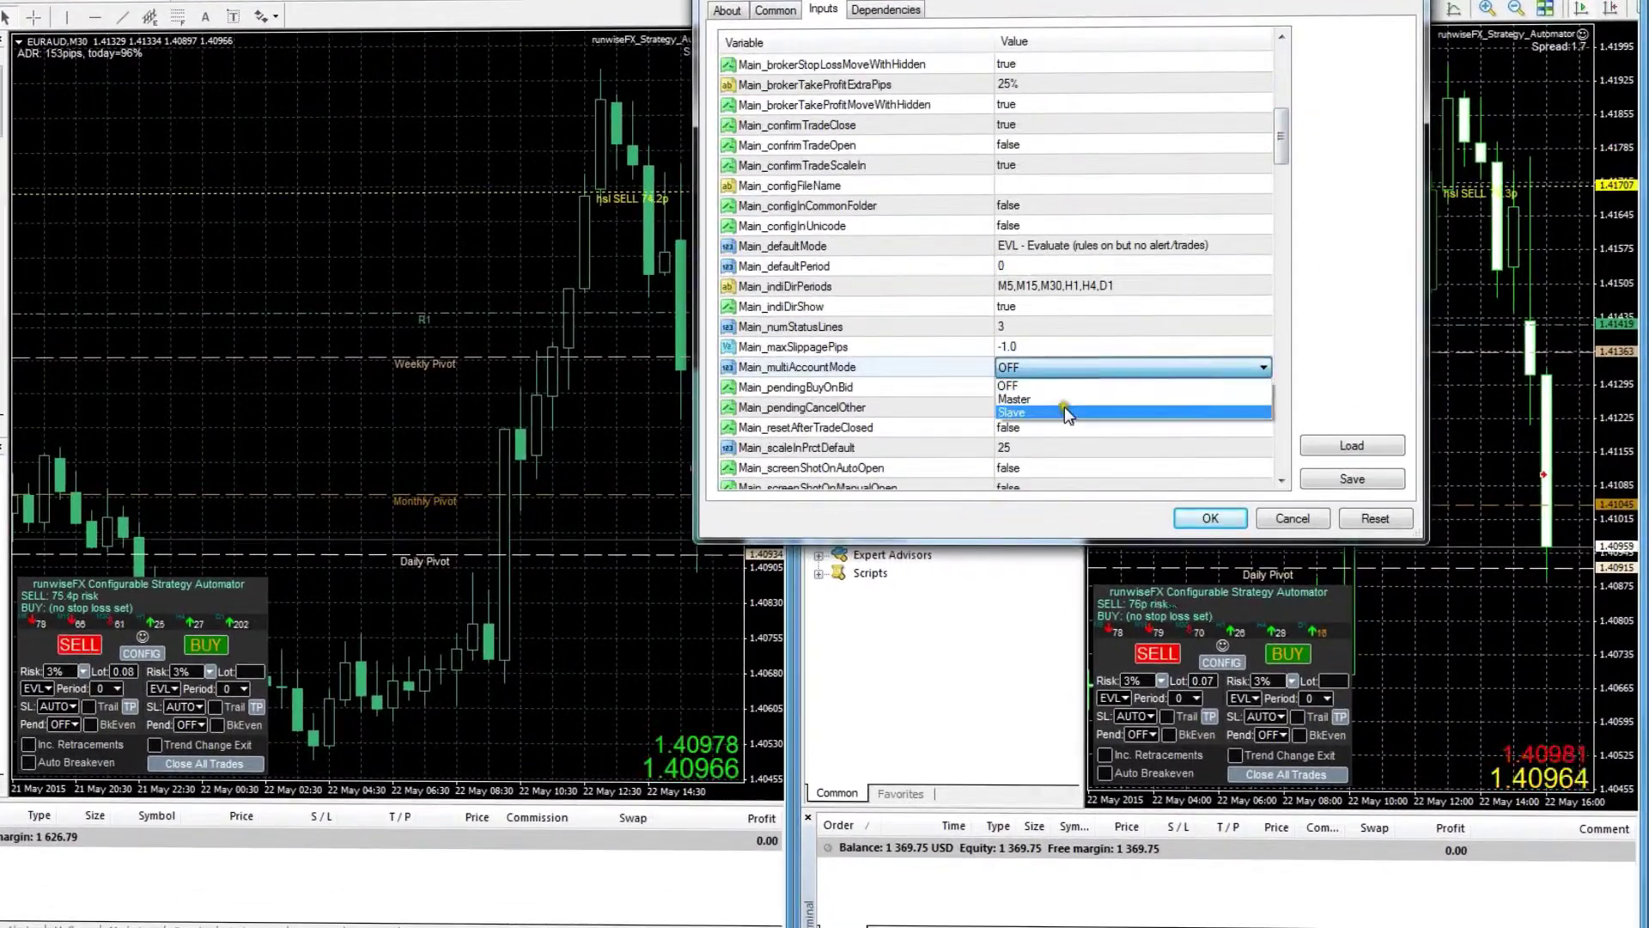
left_click(1064, 413)
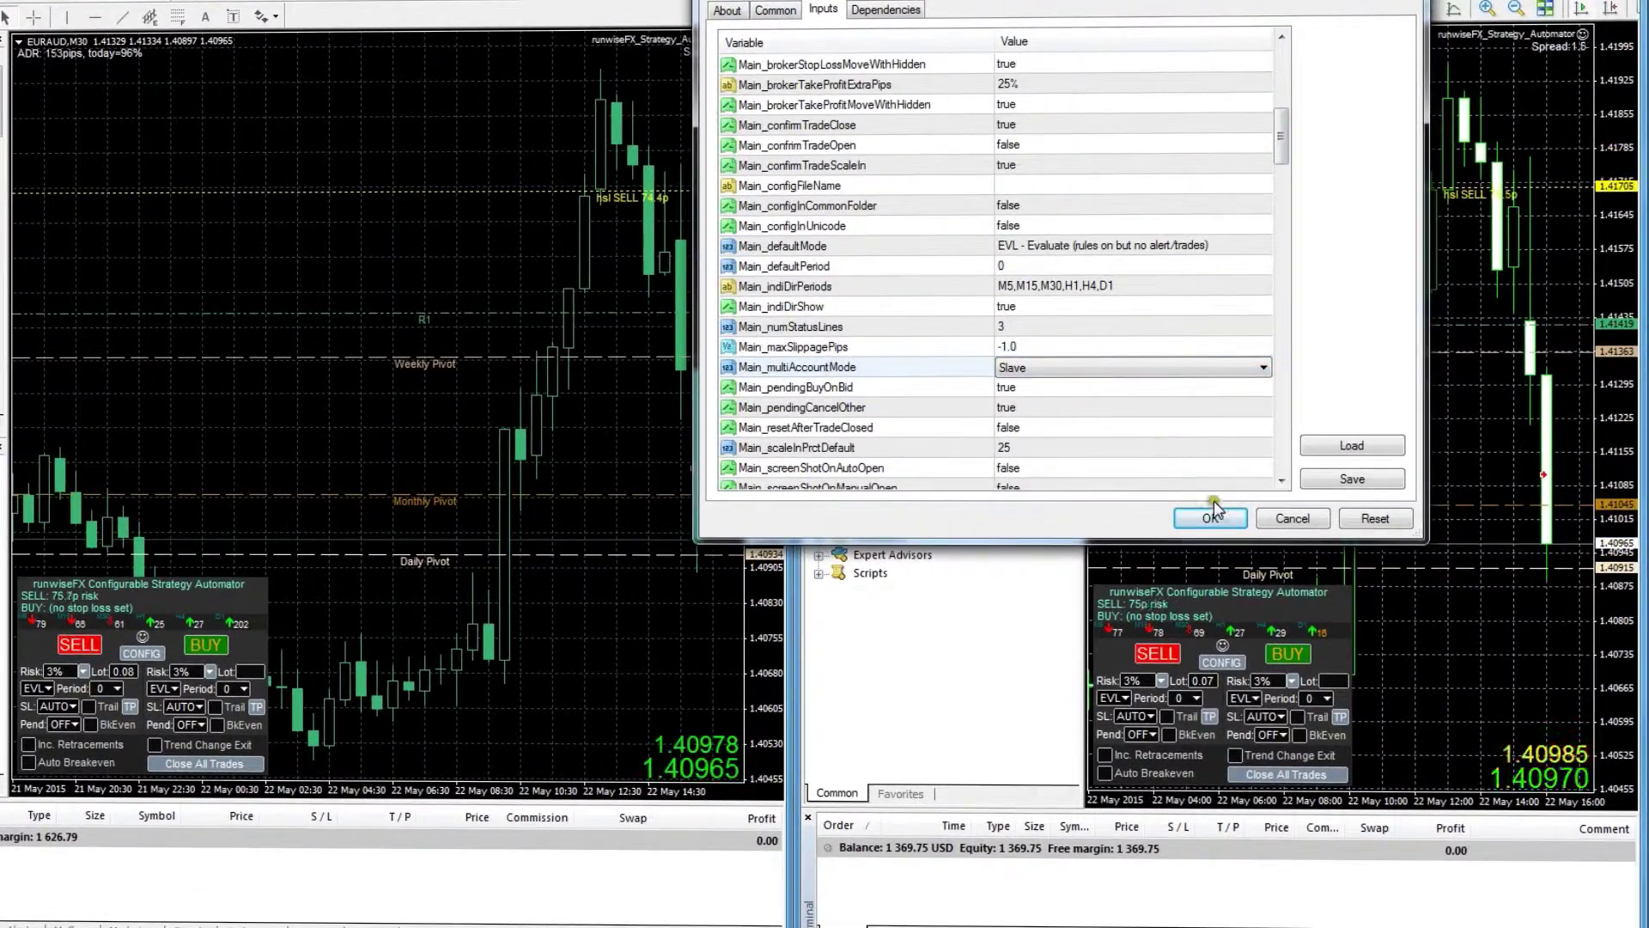
left_click(1220, 515)
- Set the left account's Main_multiAccountMode input to Master
left_click(732, 40)
scroll(687, 344, "down", 10)
left_click(773, 394)
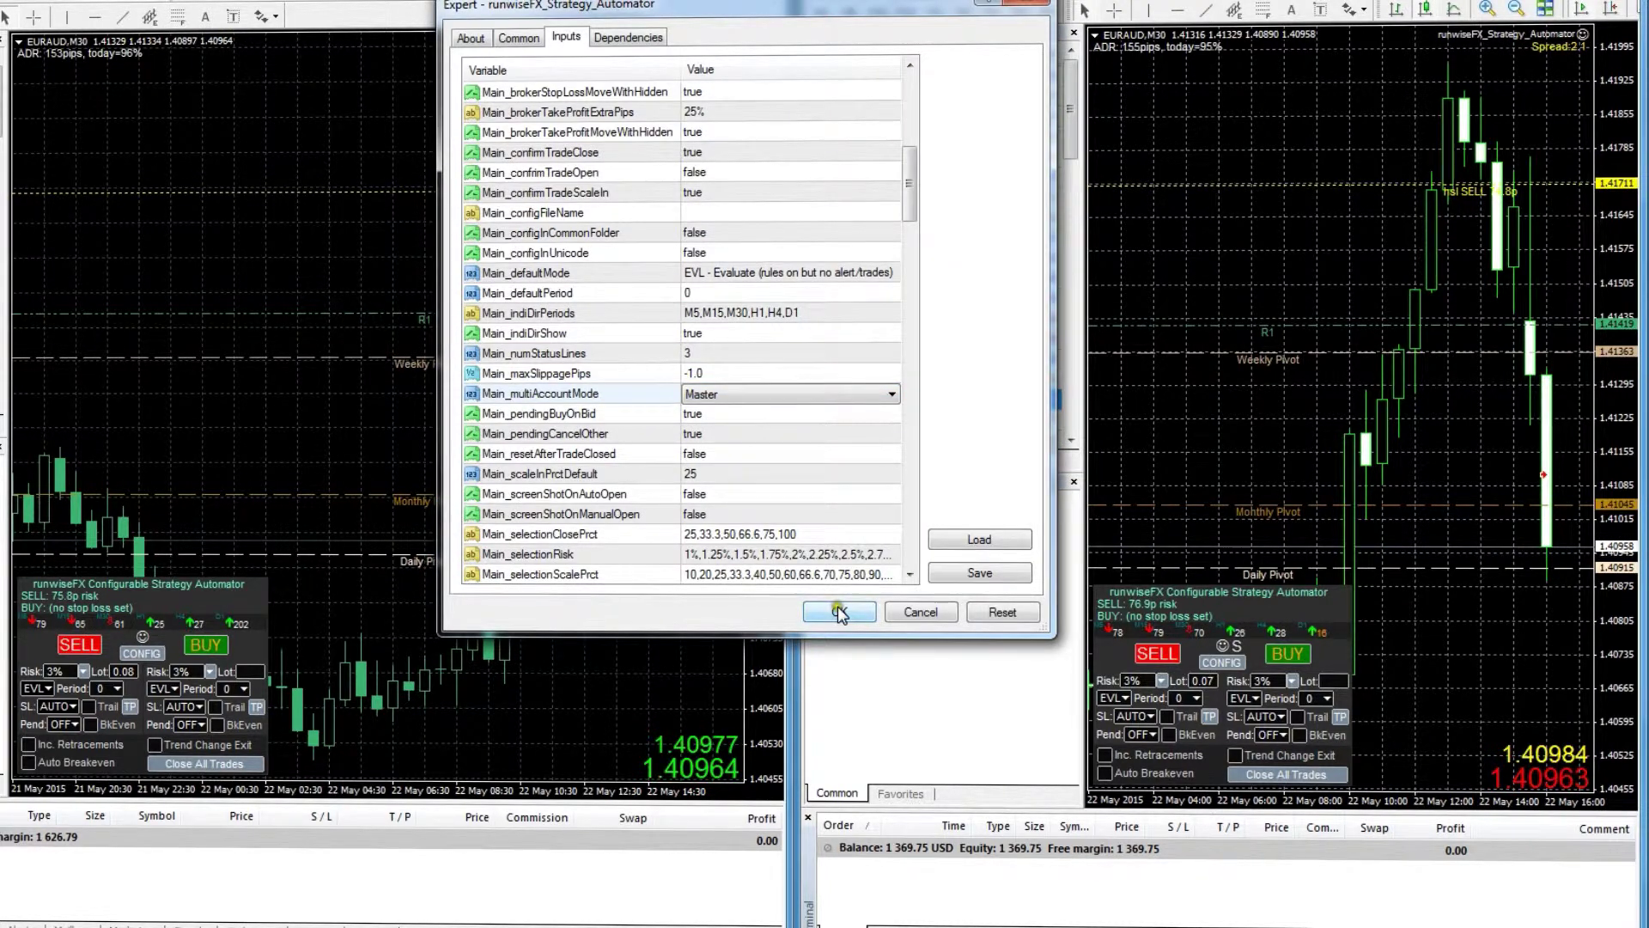
left_click(839, 612)
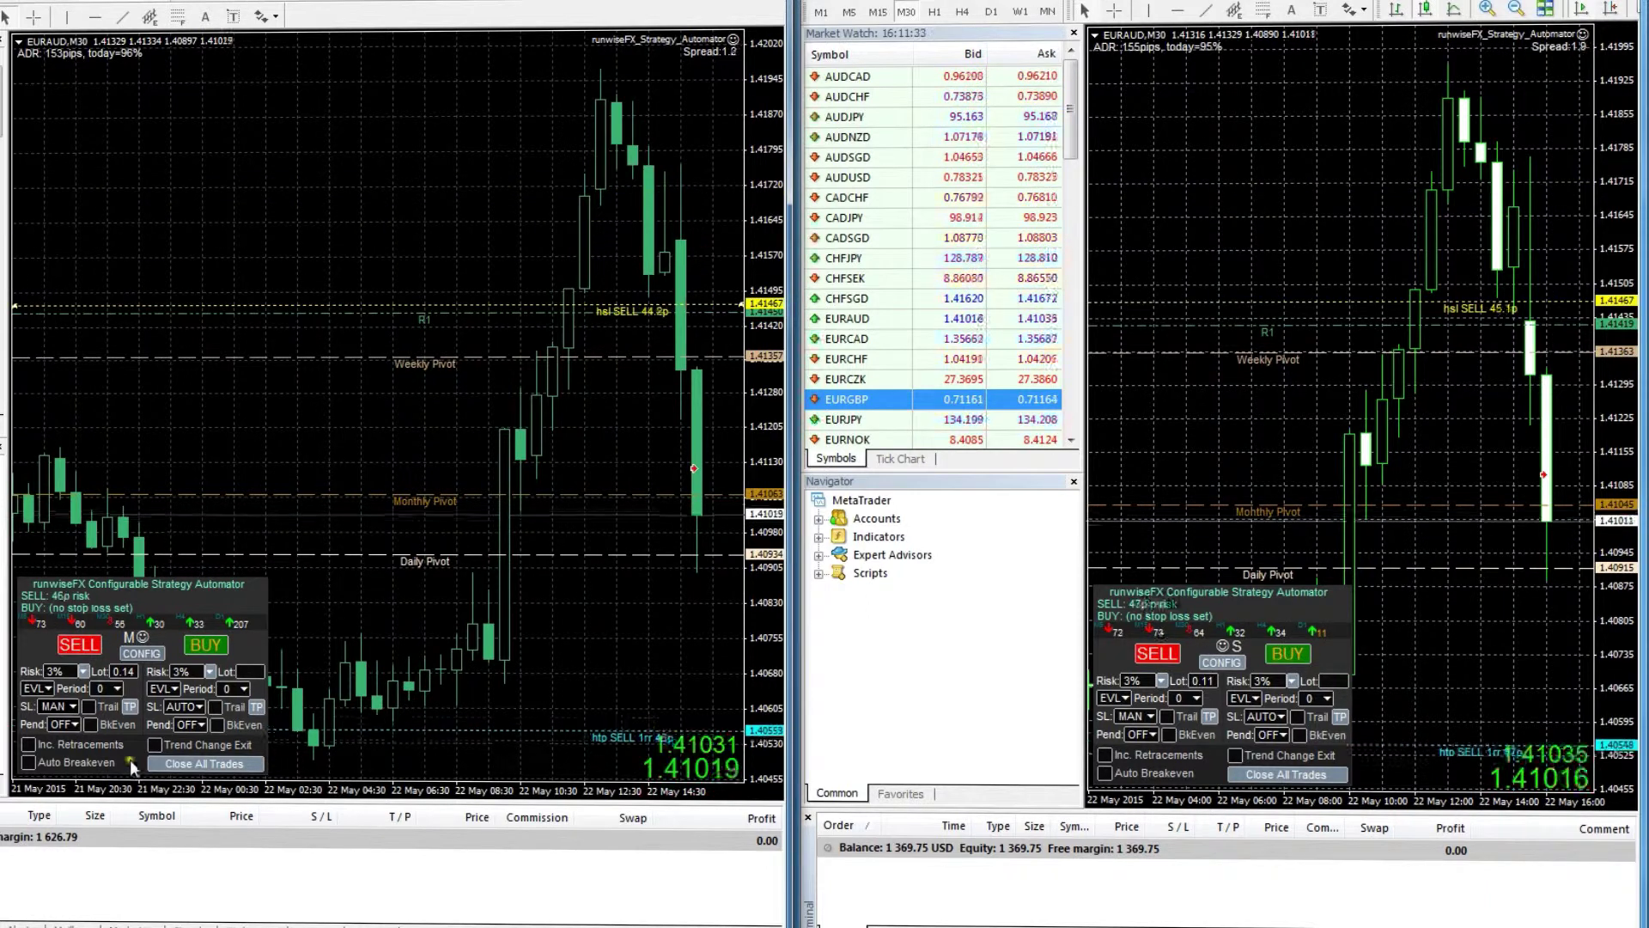
- Sell EURAUD on the master account, then close the whole trade and confirm
left_click(79, 644)
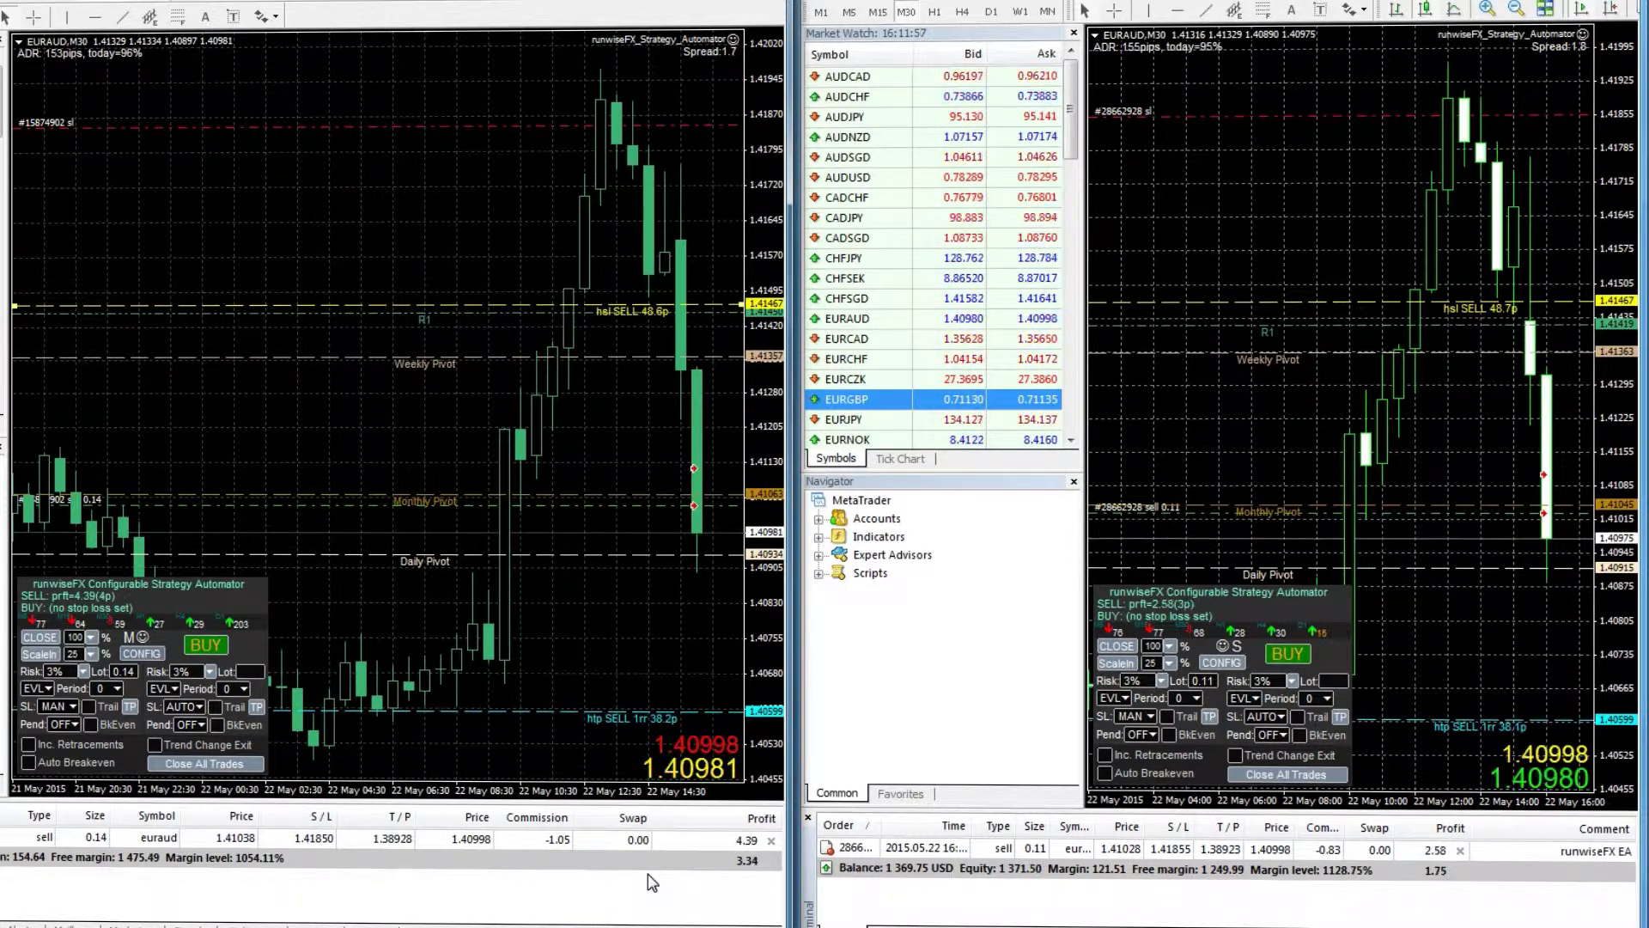
left_click(40, 637)
left_click(631, 464)
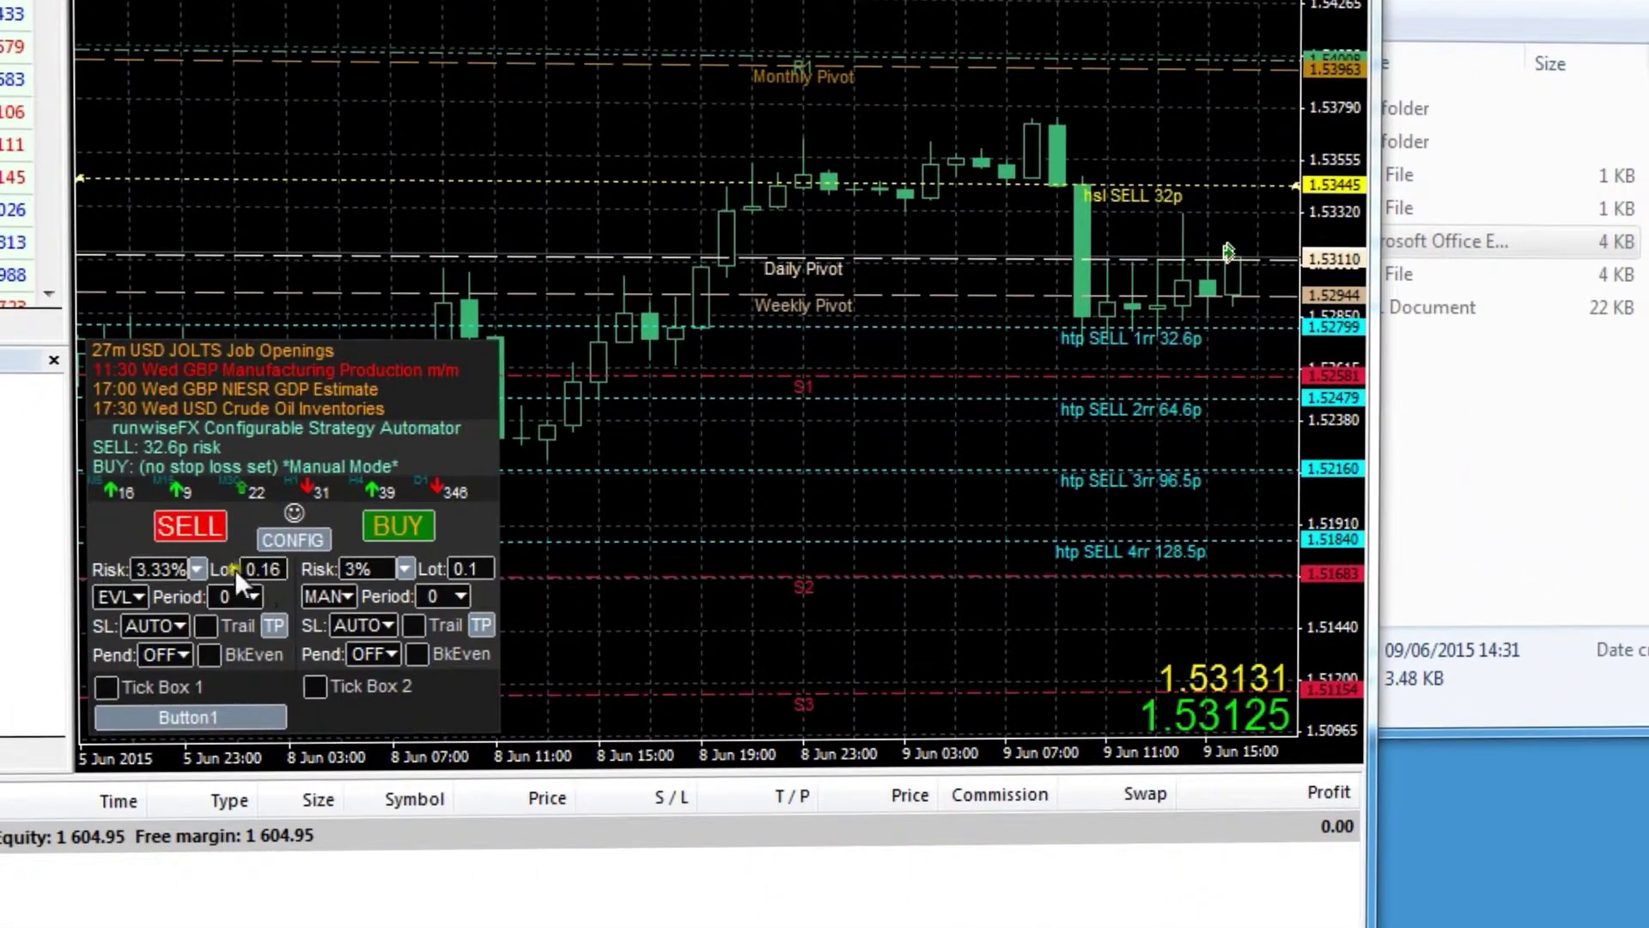
- Open a 0.16-lot GBPUSD sell at 1.53124, then check runwiseFX_CSA_Log_137913.csv in Explorer
left_click(193, 525)
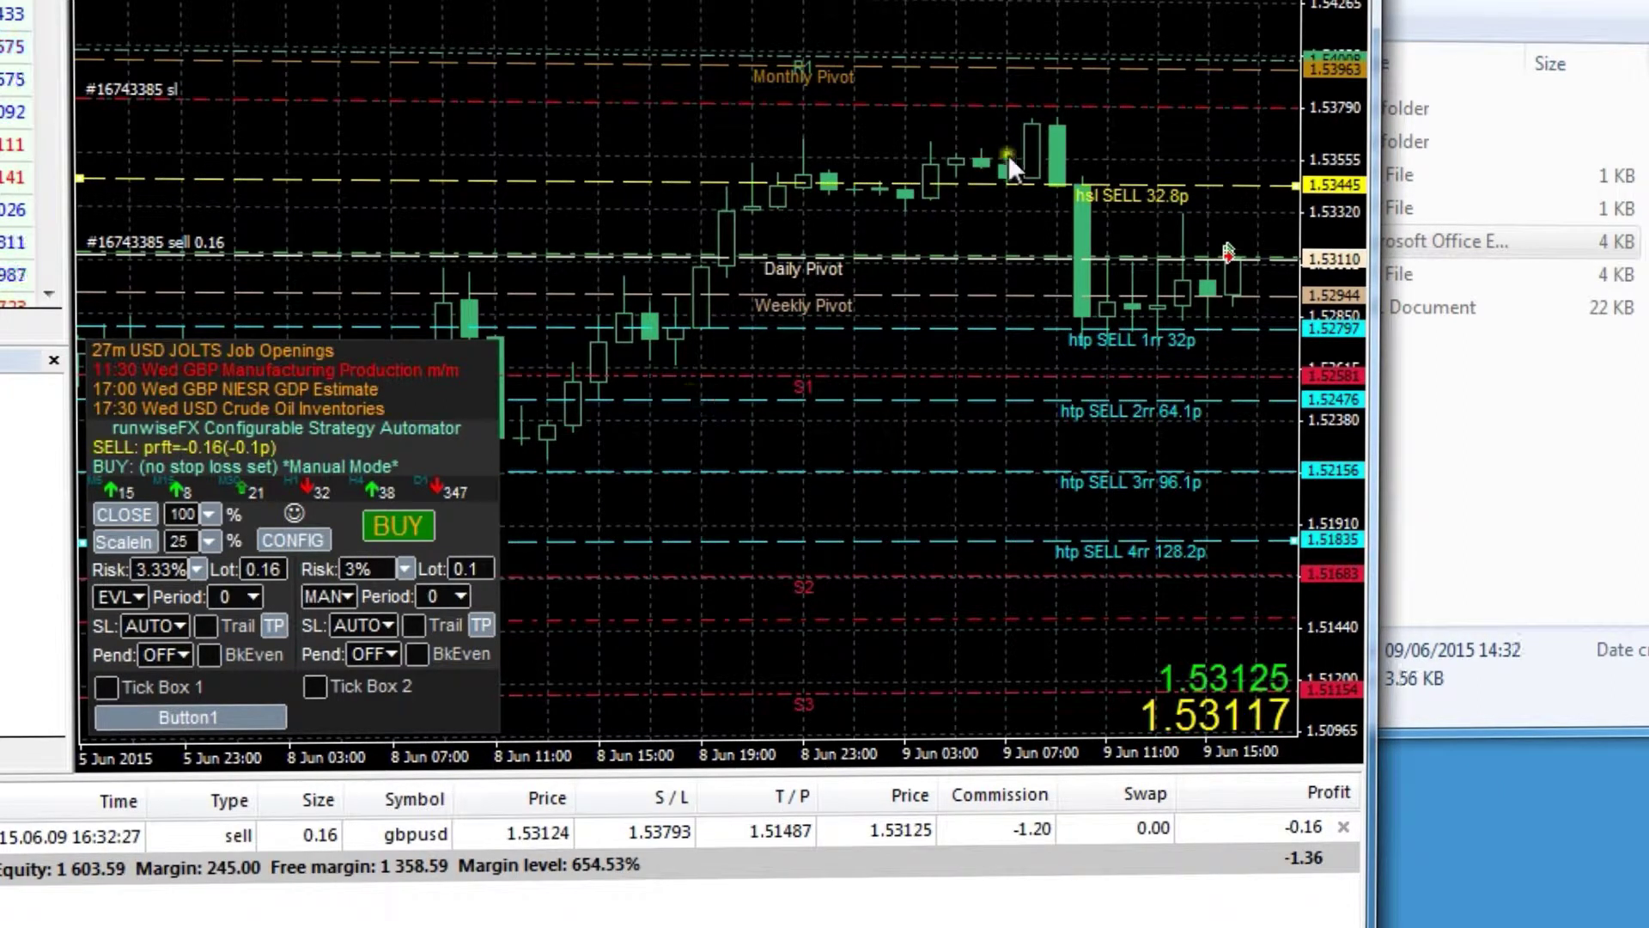
mouse_move(1053, 180)
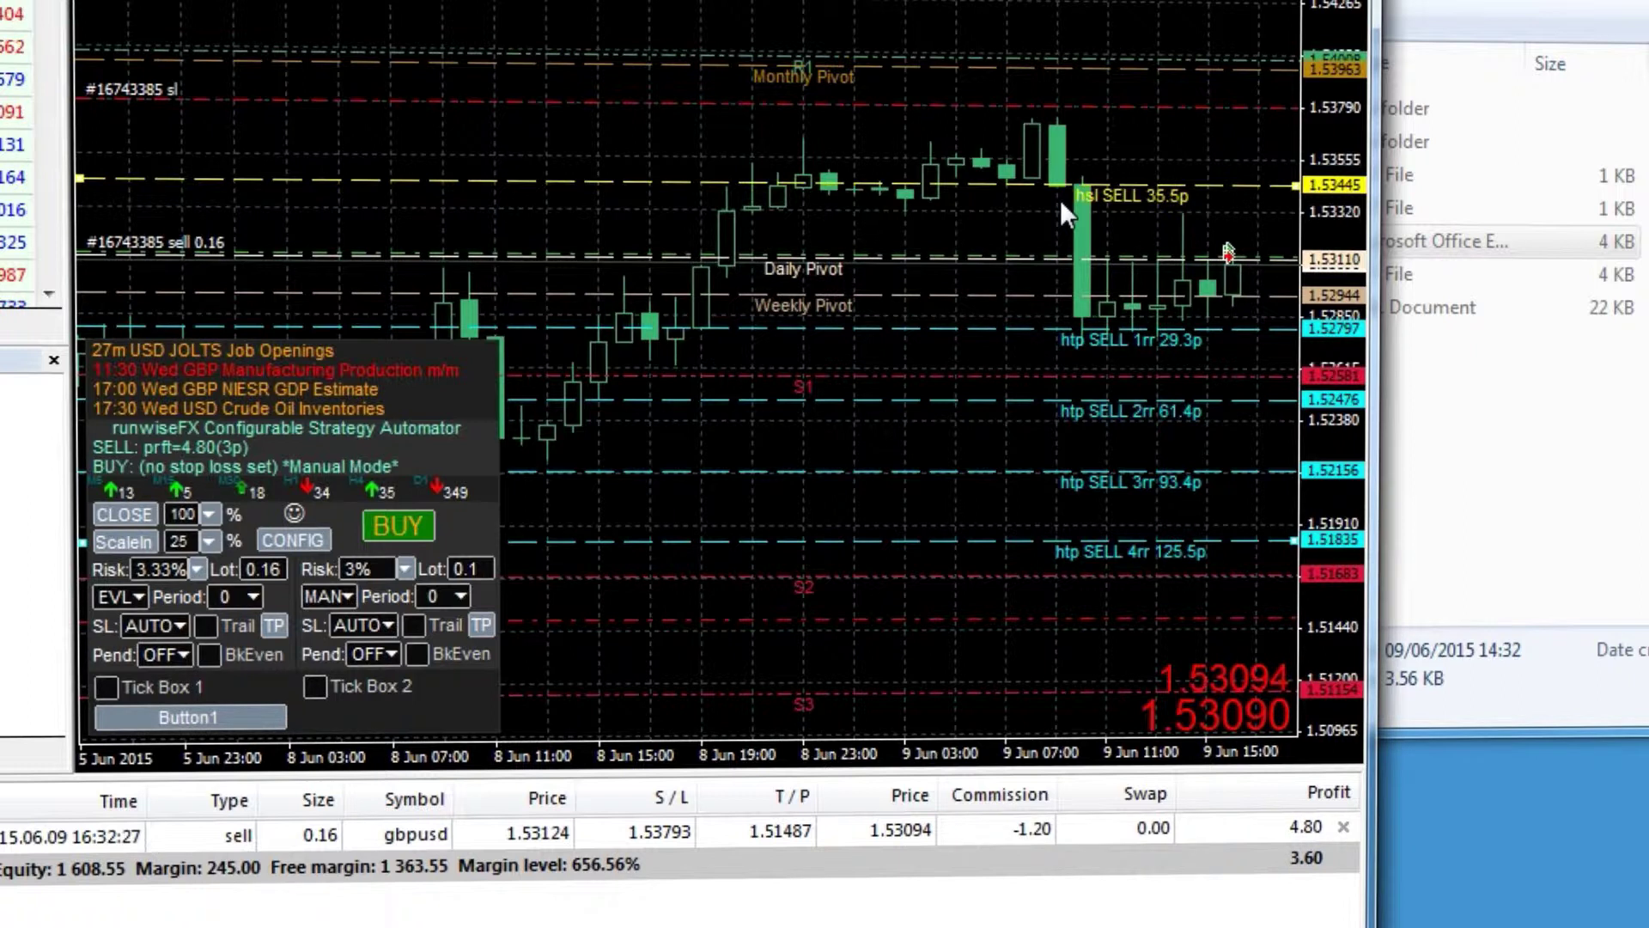
mouse_move(1074, 294)
mouse_move(1110, 187)
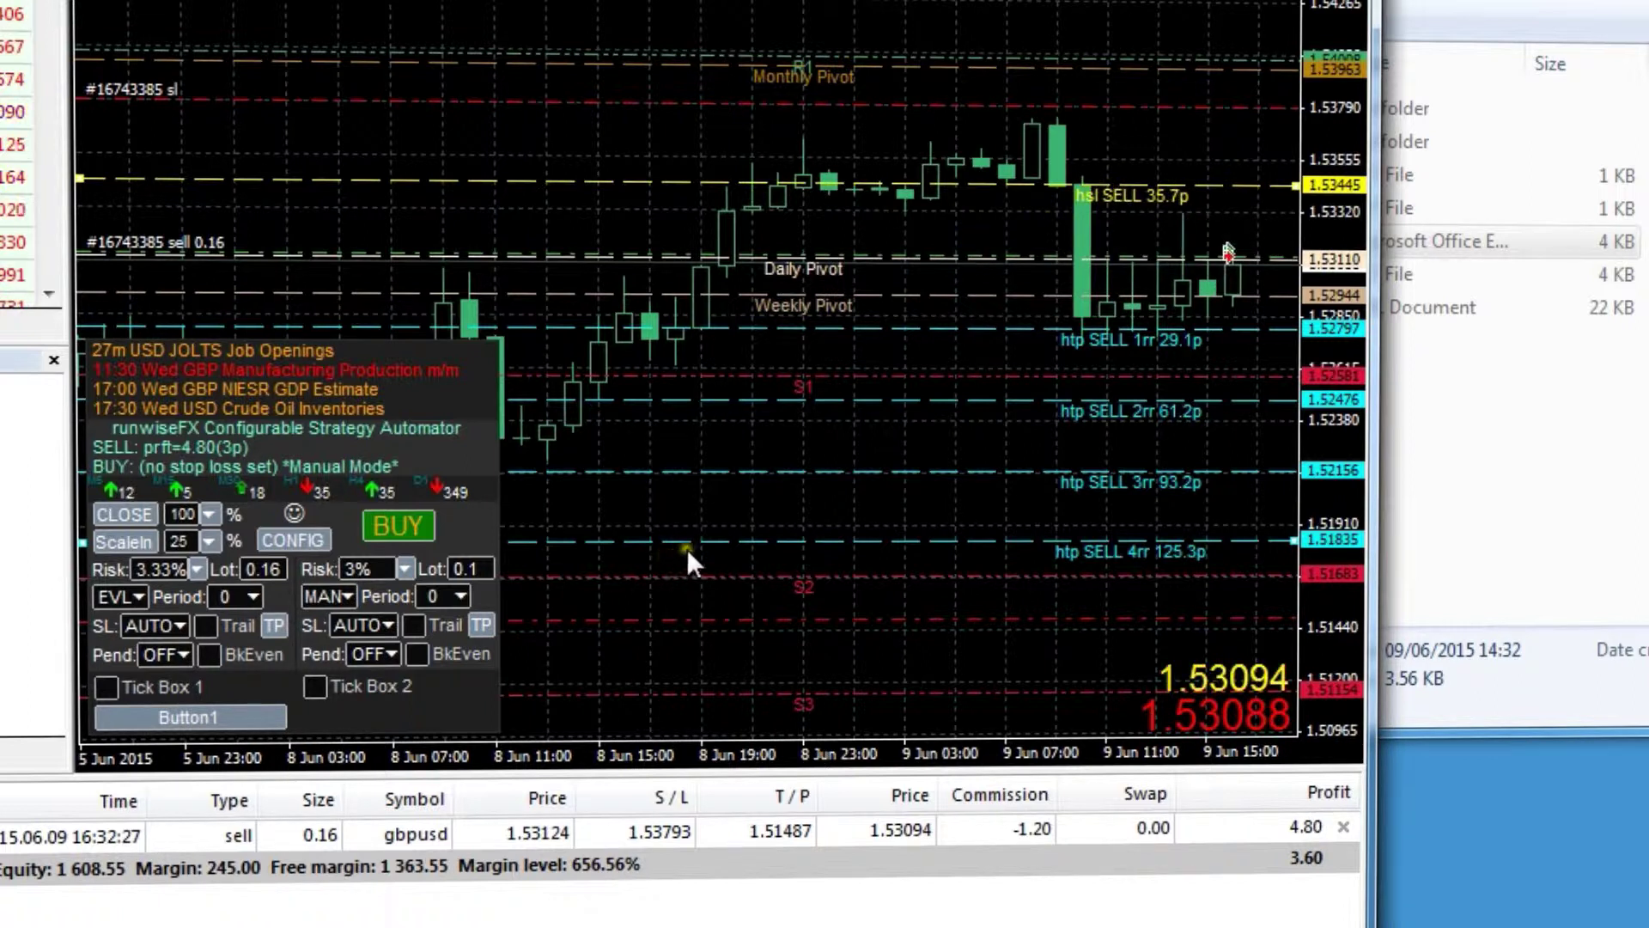
left_click(1464, 429)
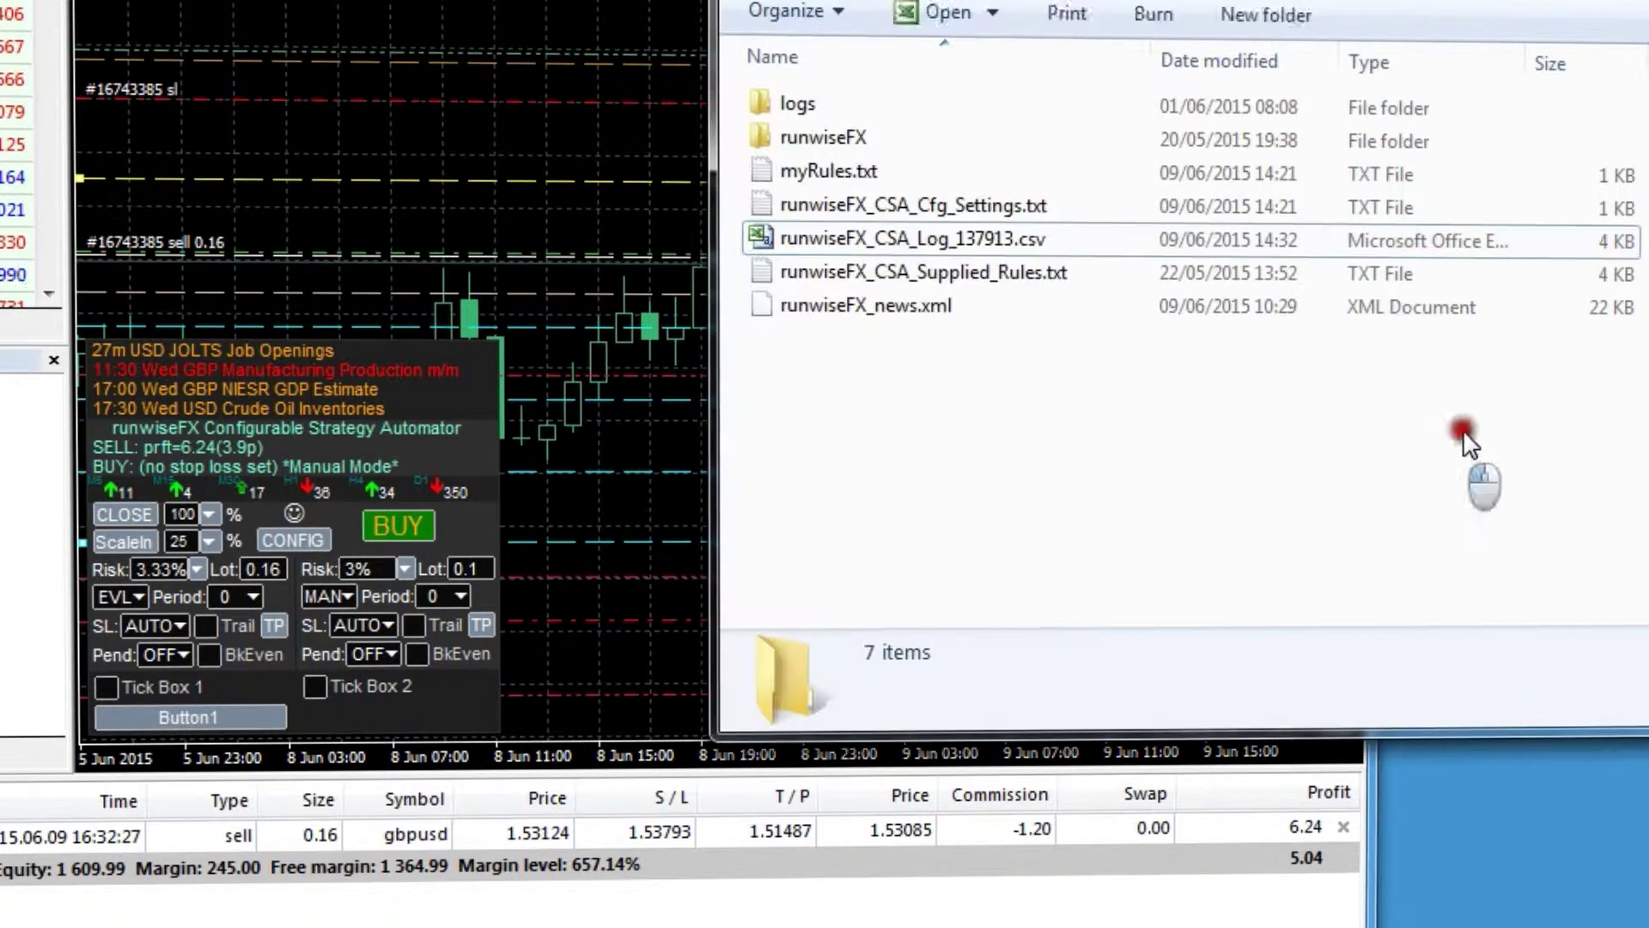
left_click(1033, 239)
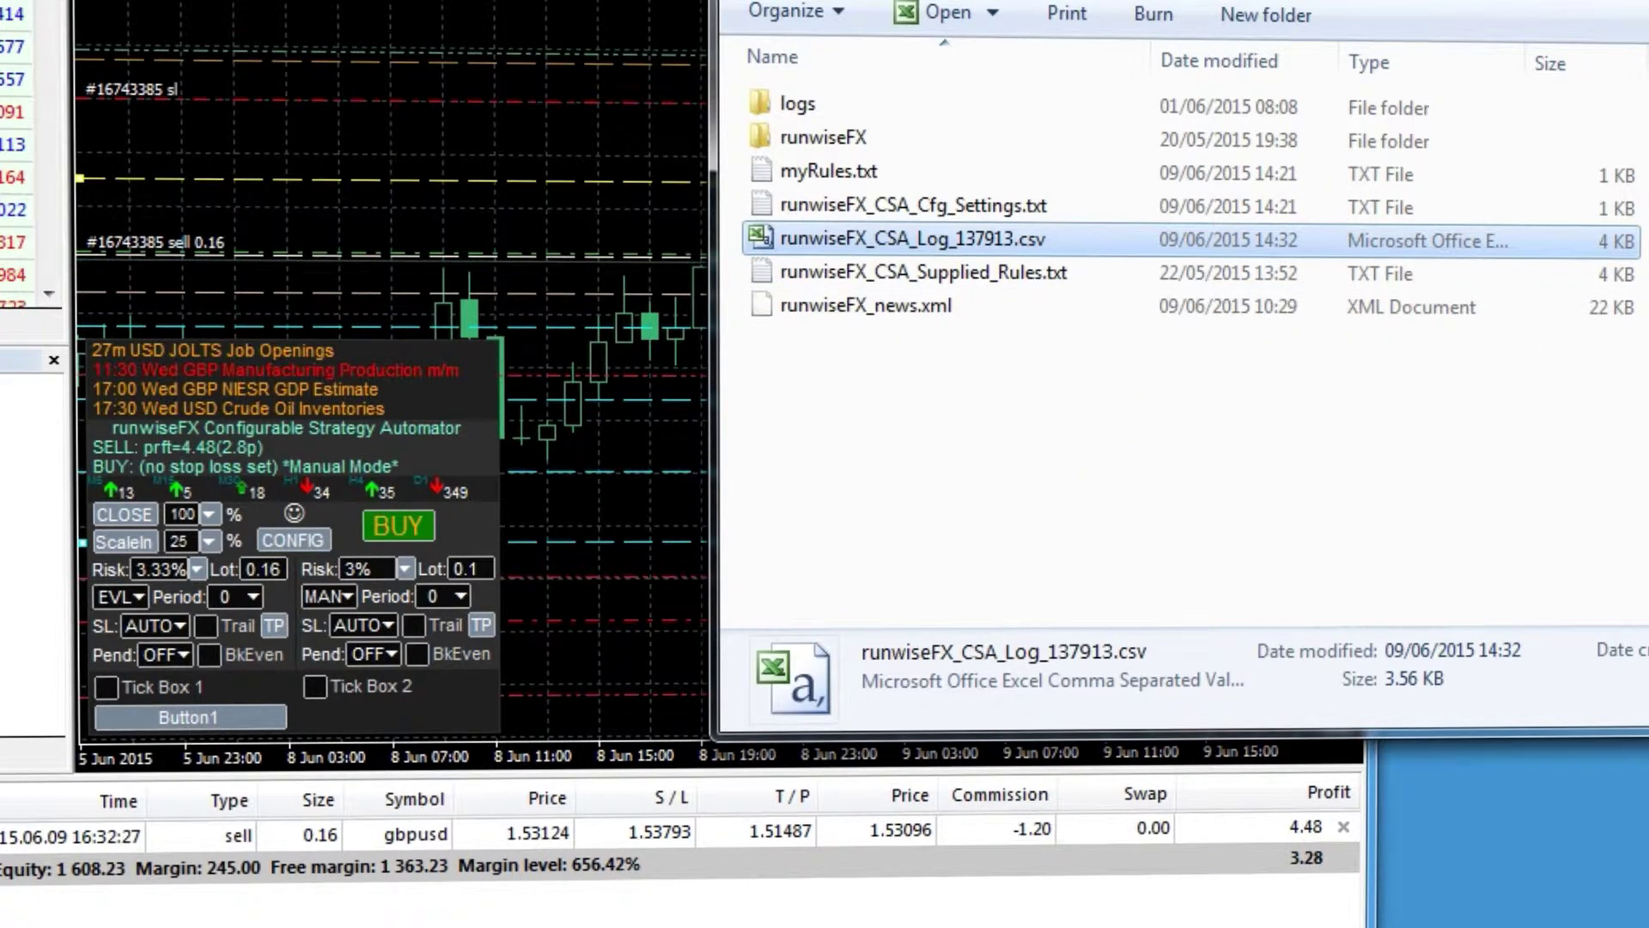
key("alt+Tab")
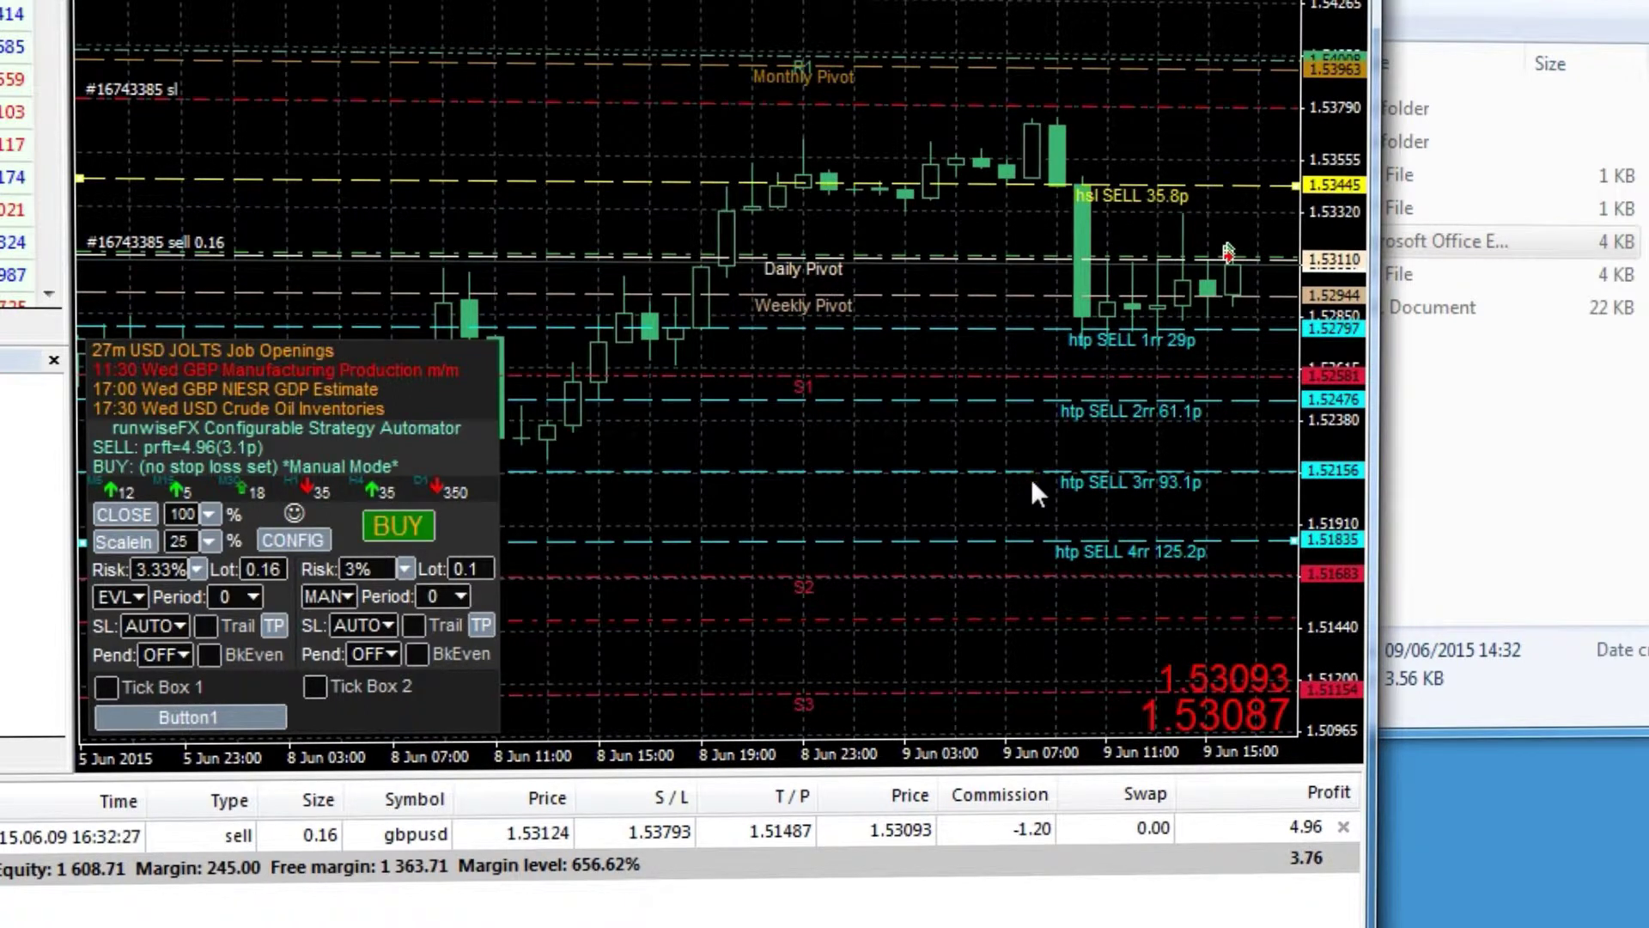